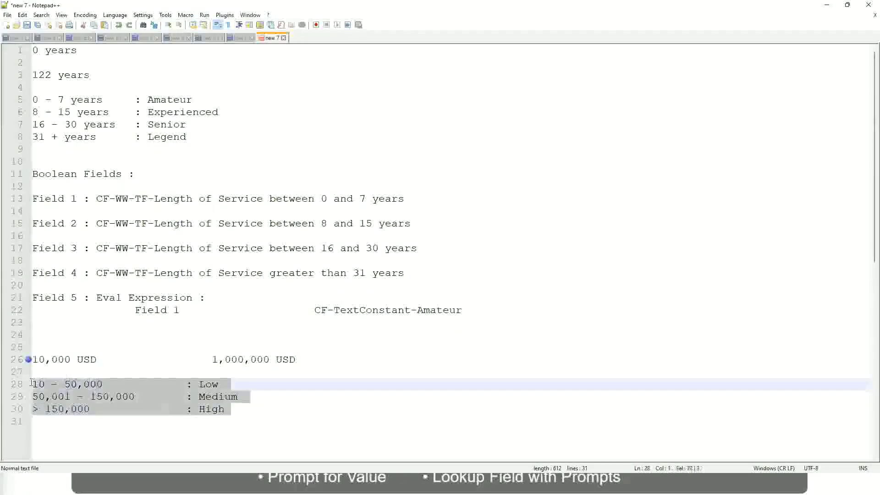
Replace the old salary band notes with 'If the First name starts with : A - G : "A Listers"'
drag(267, 415, 14, 352)
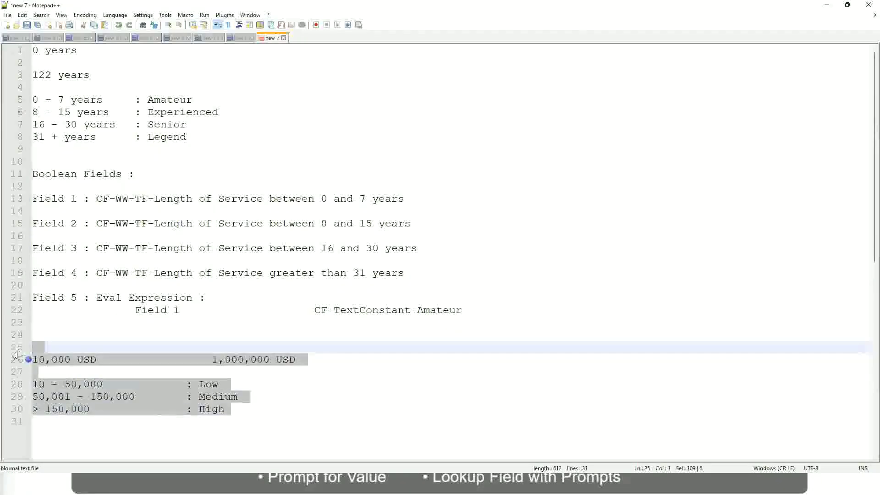
text(If the First name )
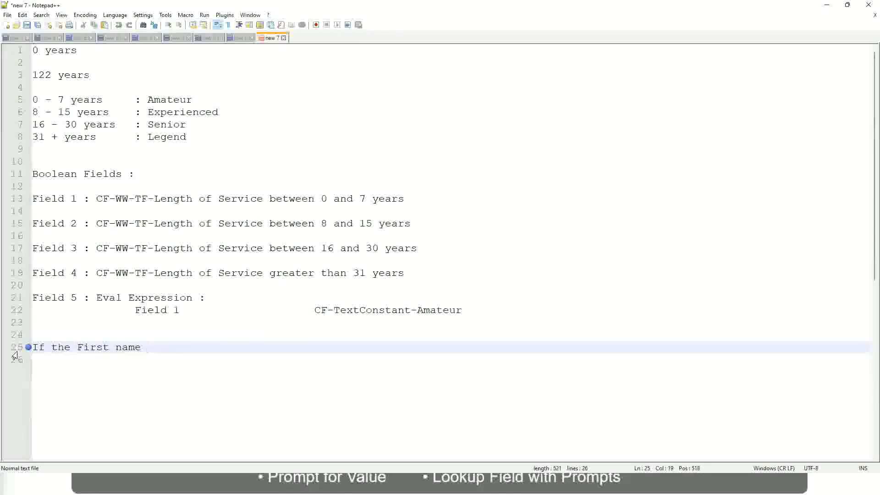
text(starts wi)
text(th : A - )
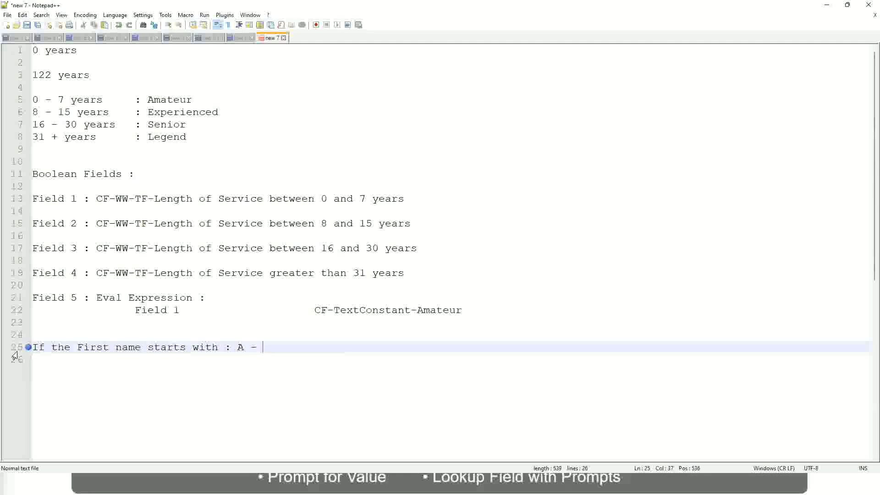
text(G)
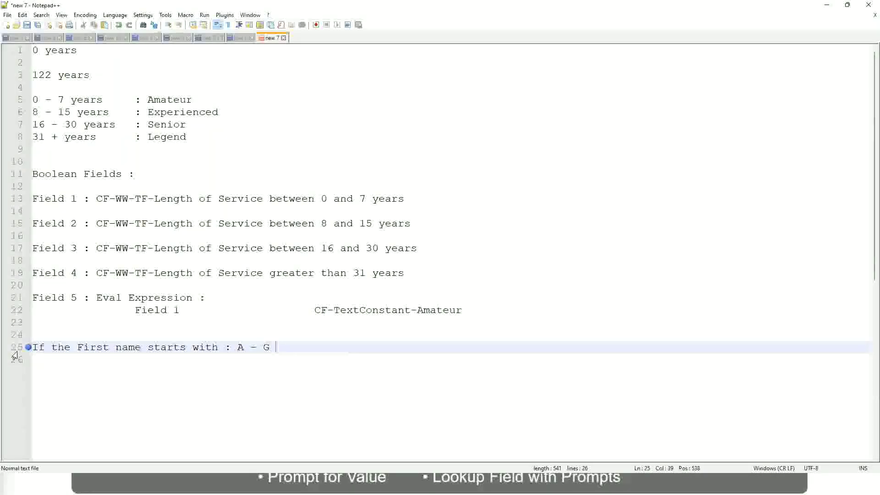
text(:         )
text(A lI)
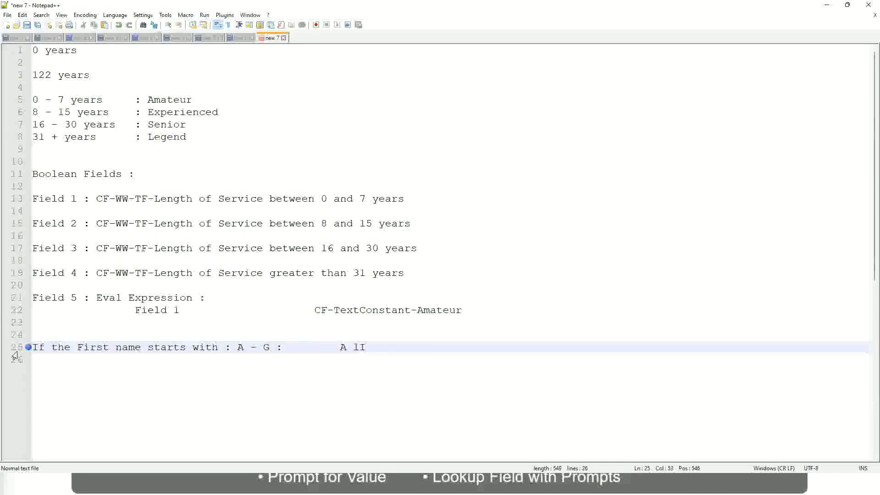
key(BackSpace)
text(Listers)
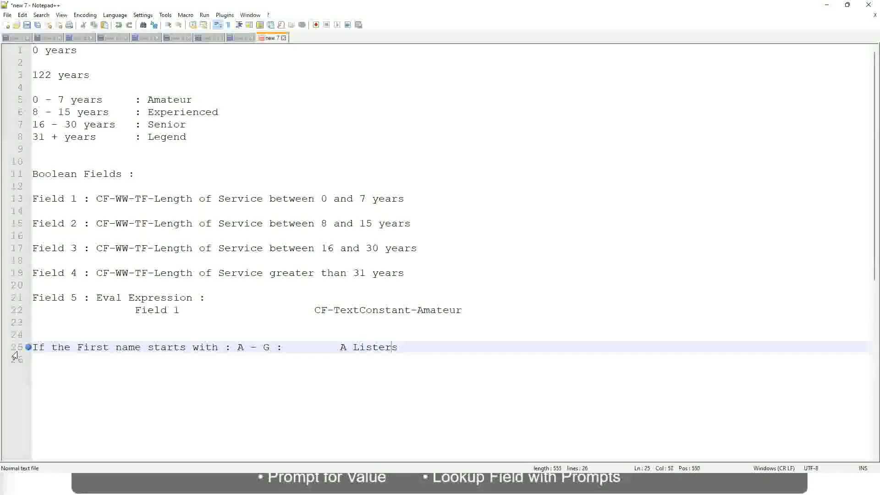
key(ctrl+Left)
key(ctrl+Left)
text("")
key(BackSpace)
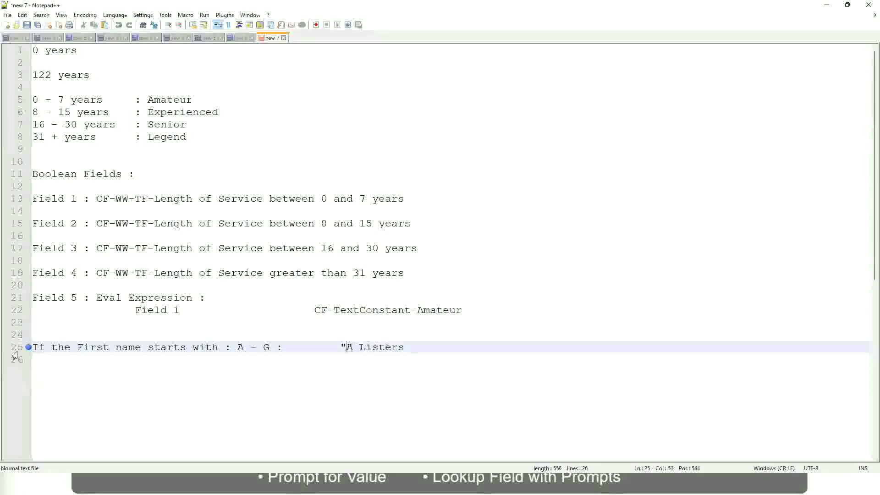
key(Right)
key(Right)
key(Right)
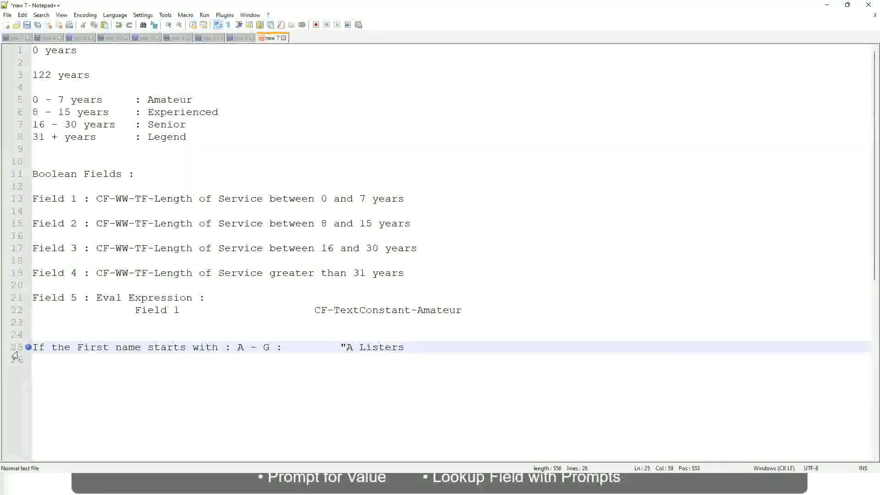
key(Return)
key(Up)
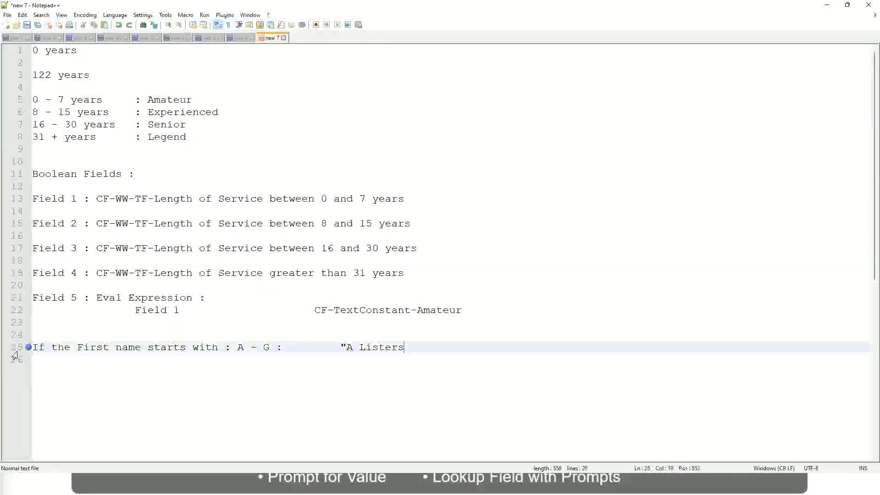
key(Delete)
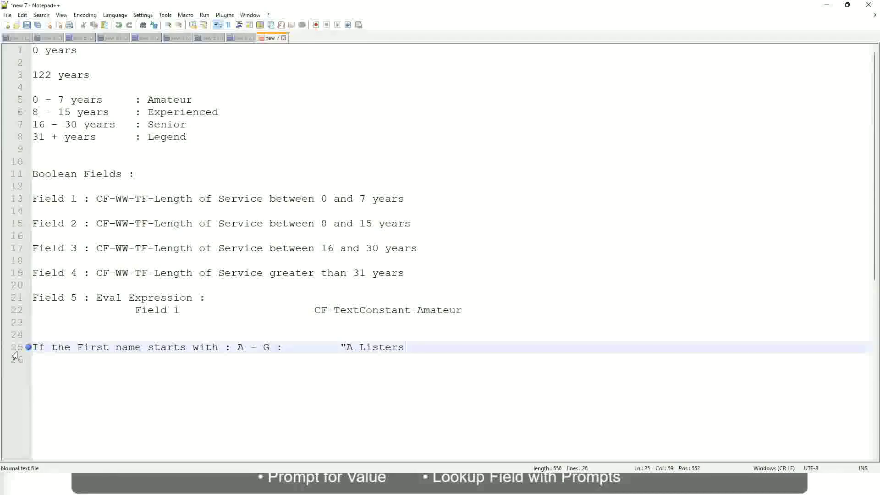
text(")
key(BackSpace)
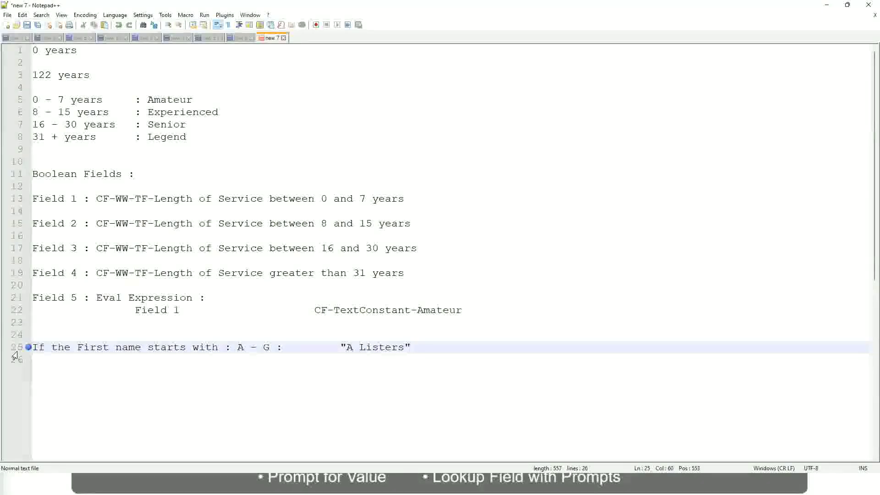
key(Return)
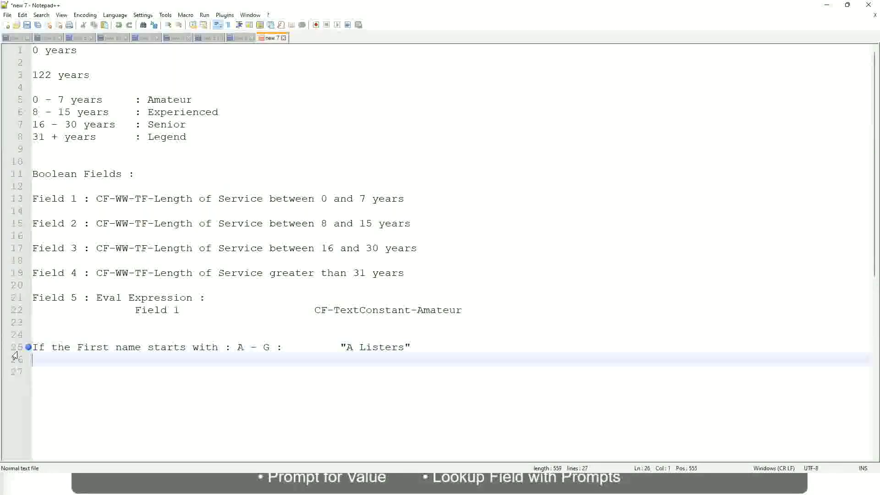
text(H -)
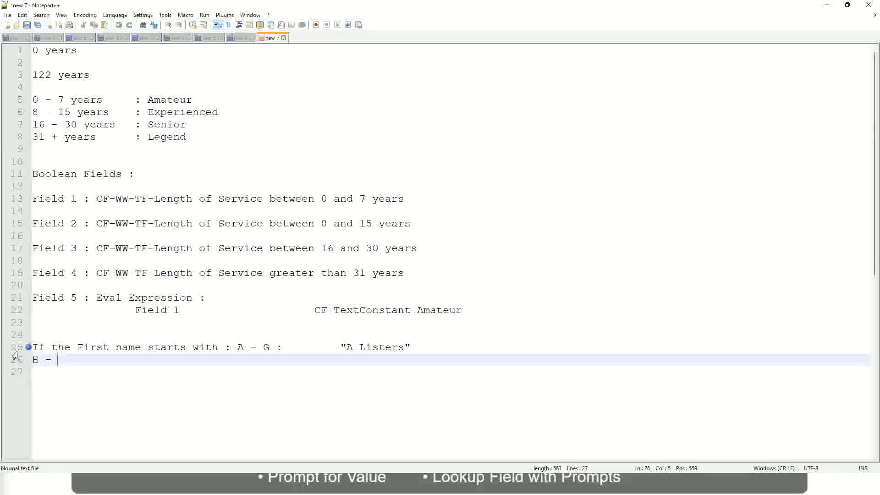
text(P)
Add the aligned 'H - P : "His Majesty"' rule and begin the 'L - Z :' line below it
key(Tab)
key(Tab)
key(Tab)
key(Tab)
key(Tab)
key(Tab)
key(Tab)
key(Tab)
key(Tab)
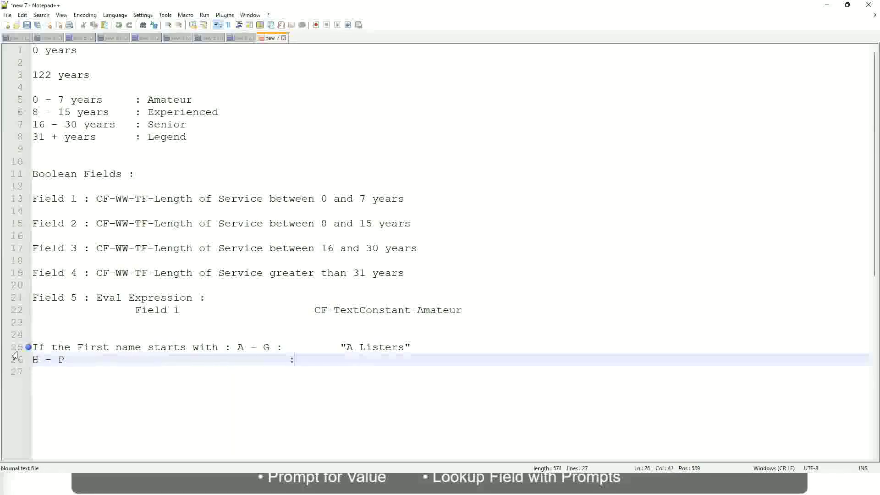
key(Tab)
text("His Majesty)
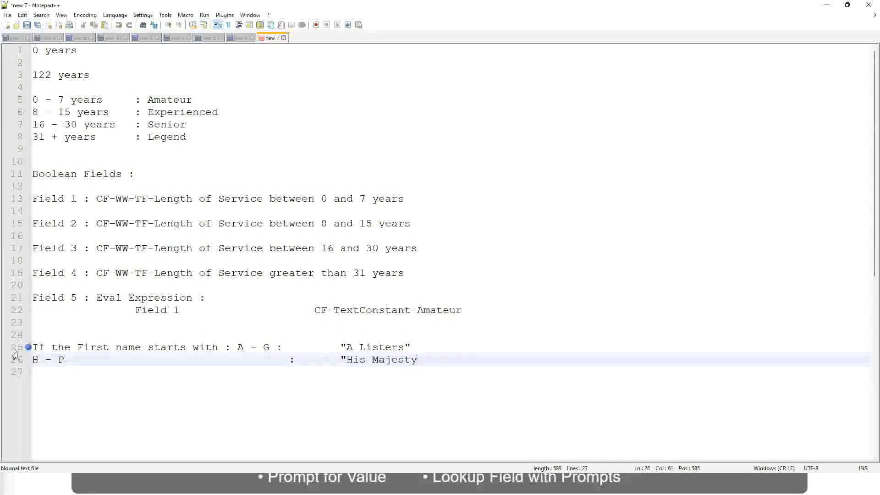
text(")
key(Return)
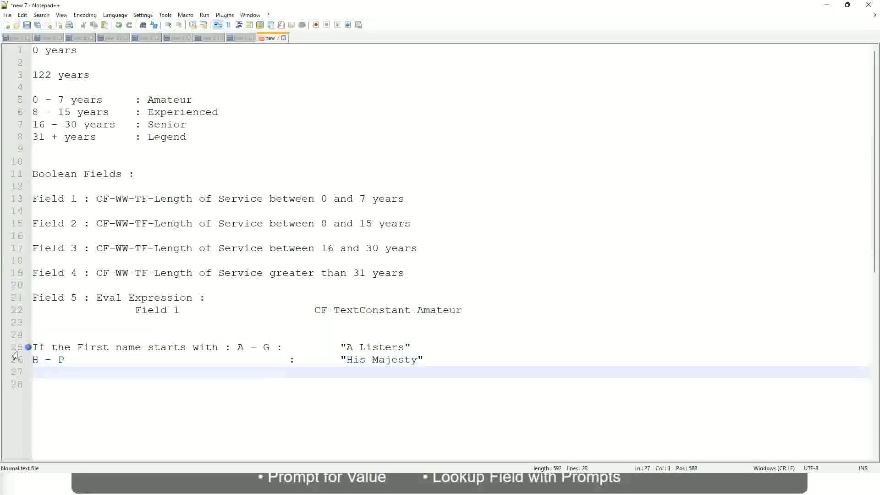
text(L - )
text(Z)
key(Tab)
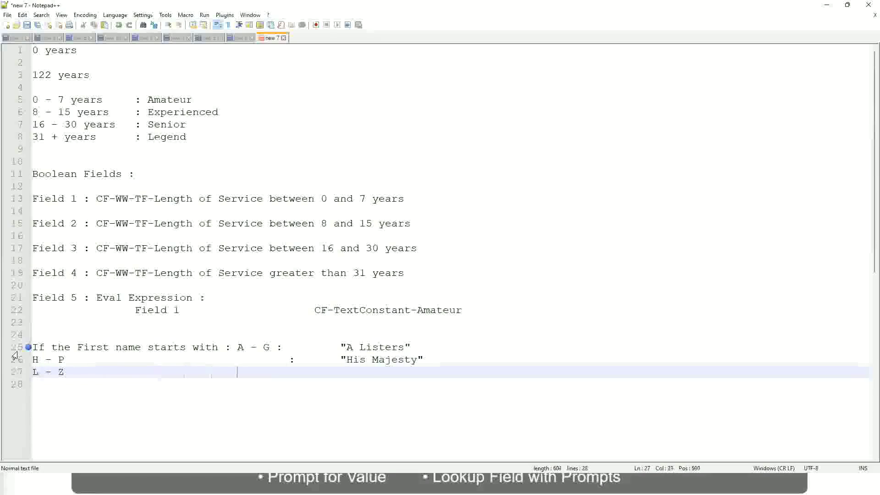
text(:)
key(Tab)
text("Lords)
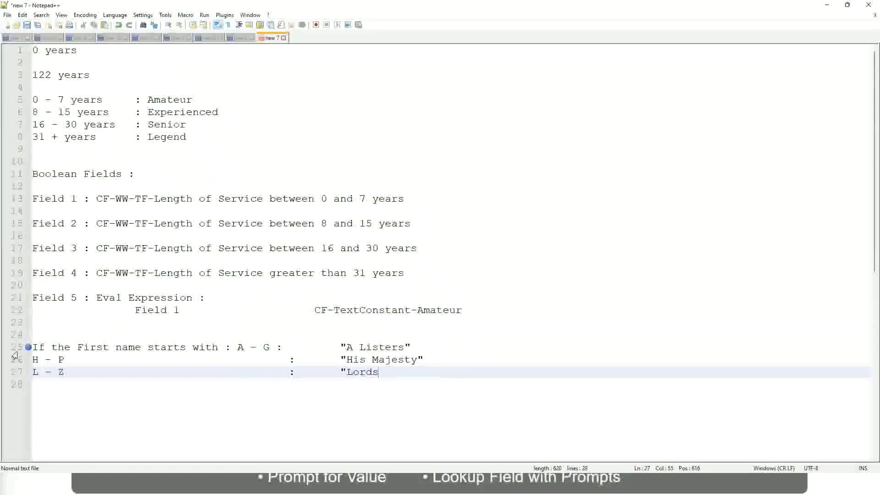
text("")
Finish the 'L - Z : "Lords"' line and place the cursor in the H - P line
key(BackSpace)
click(380, 371)
mouse_move(381, 372)
mouse_down()
mouse_move(341, 347)
mouse_move(415, 347)
mouse_up()
click(378, 348)
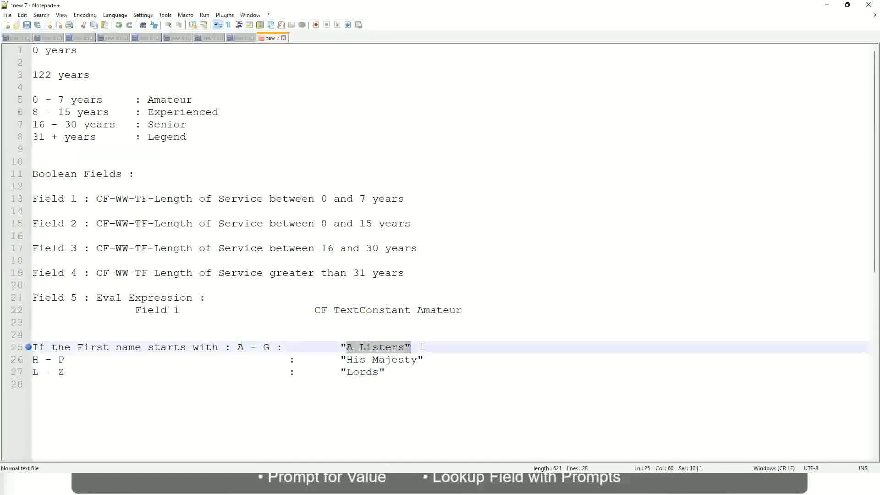
click(396, 362)
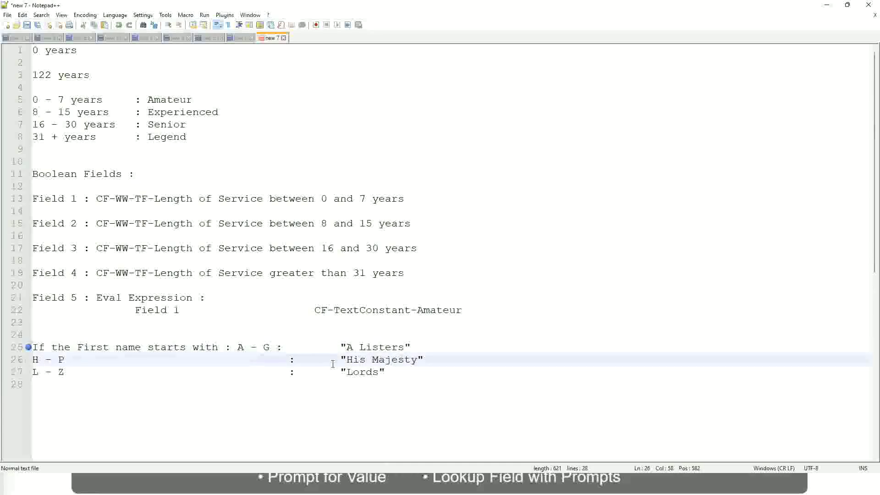
Replace the first-name rules with 'If Management Level is Manager or Above : Car Allowance'
drag(389, 372, 30, 348)
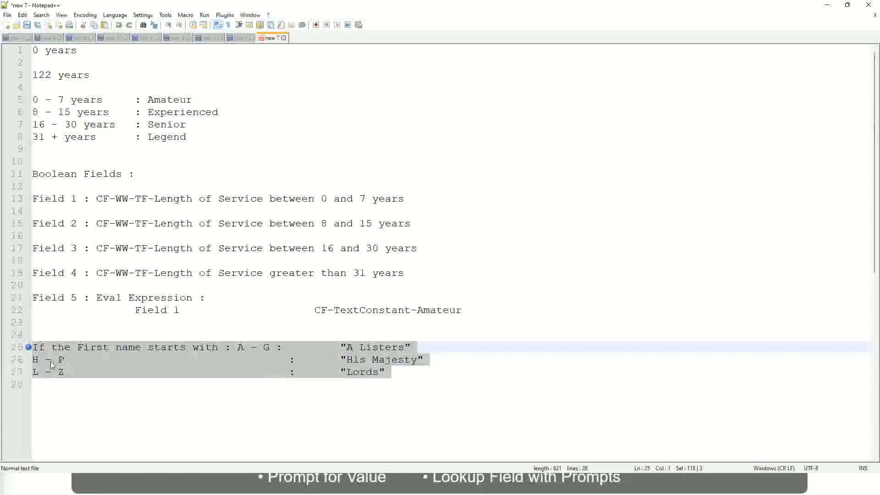
key(Delete)
text(If )
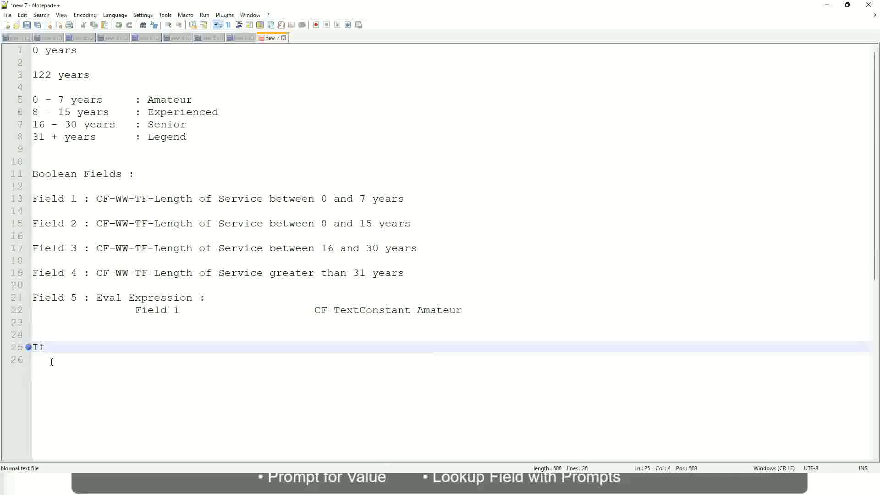
text(Prior )
text(Ex)
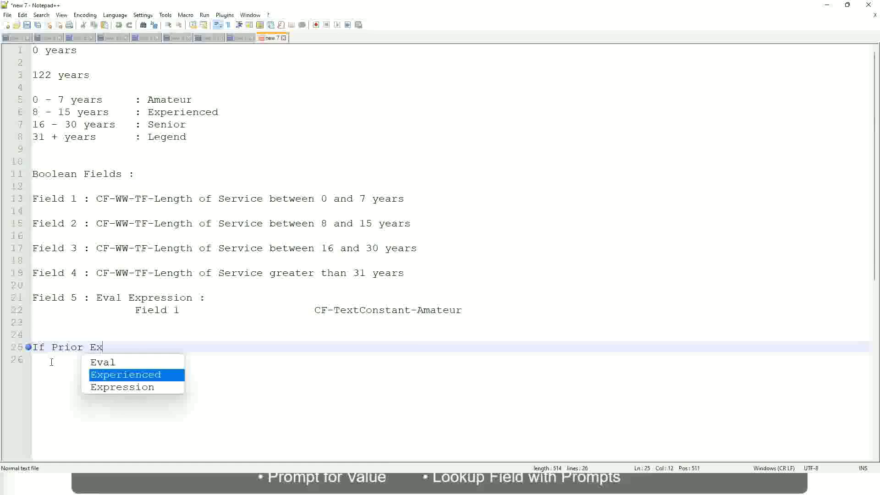
text(perience)
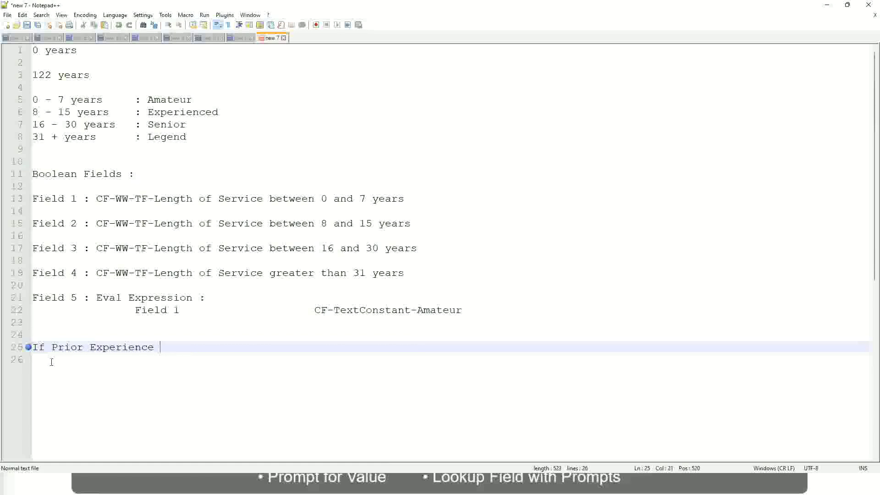
key(BackSpace)
key(BackSpace)
key(BackSpace)
key(BackSpace)
key(BackSpace)
key(BackSpace)
key(BackSpace)
text(Job Profile is)
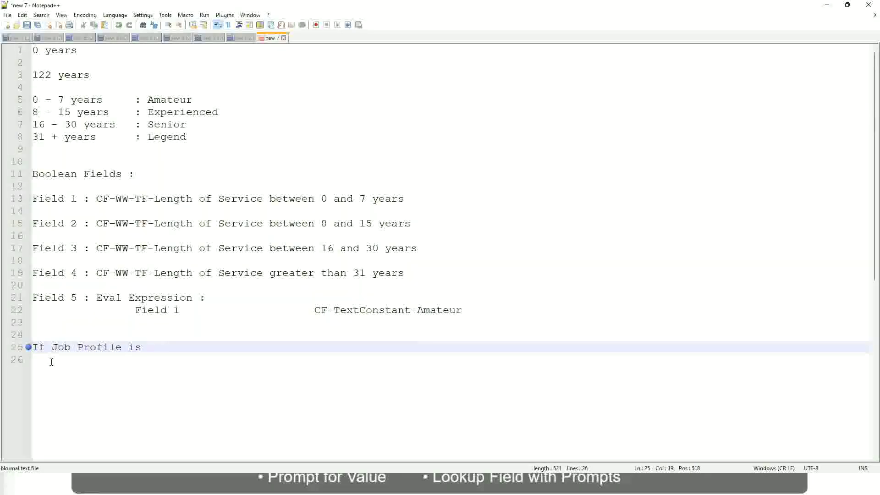
text( : Mana)
text(ger)
key(BackSpace)
key(BackSpace)
key(BackSpace)
key(BackSpace)
key(BackSpace)
key(BackSpace)
key(BackSpace)
key(BackSpace)
key(BackSpace)
text(Management Level is )
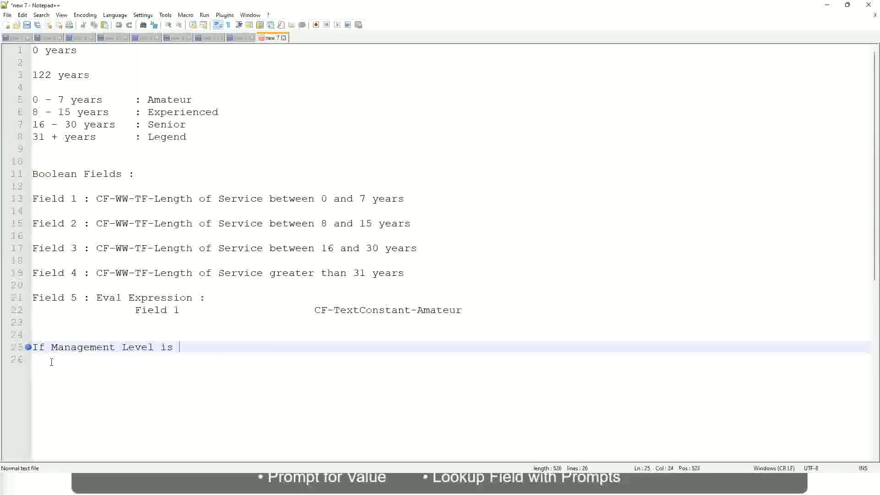
text(Manager or Above)
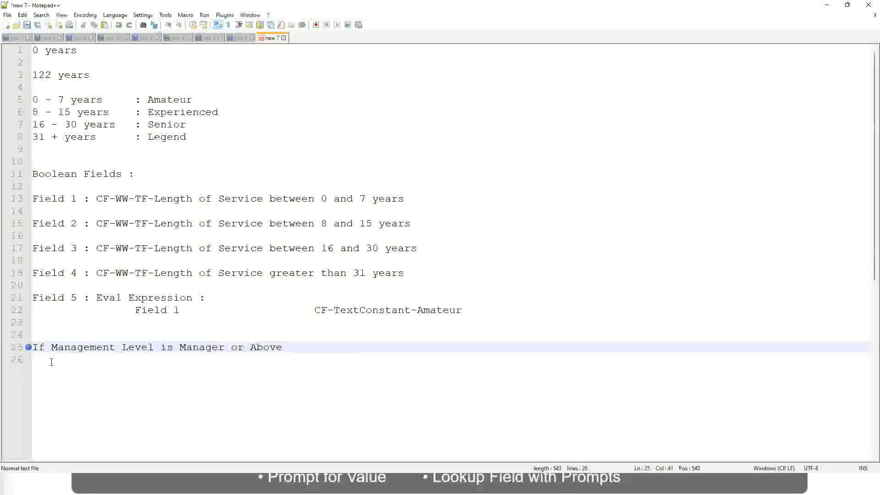
key(Tab)
key(Tab)
key(Tab)
key(Tab)
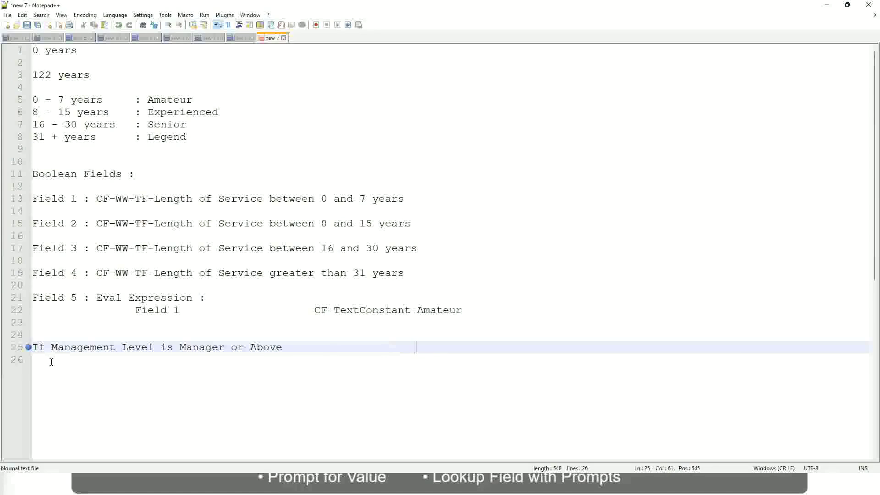
text(Proposed)
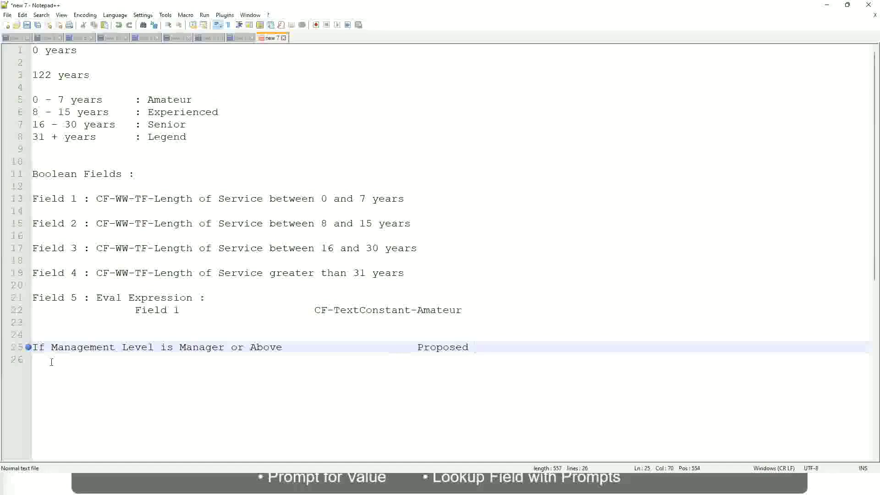
text(Allowance )
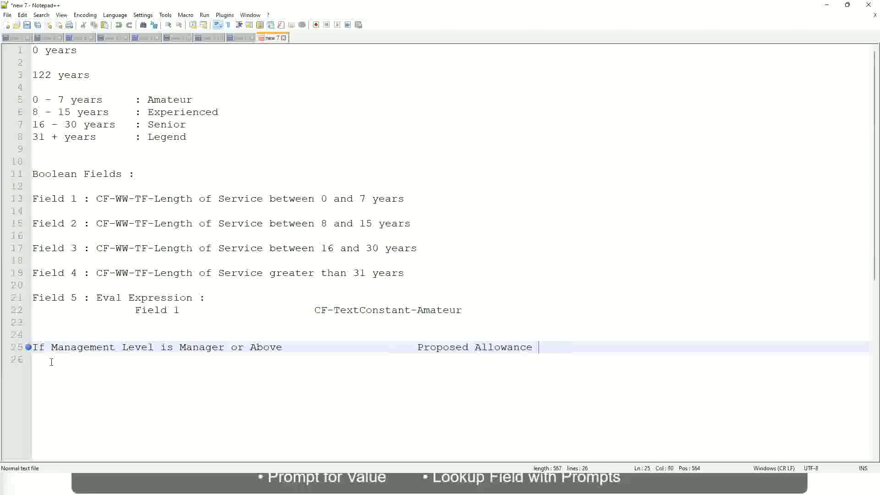
text(Plan)
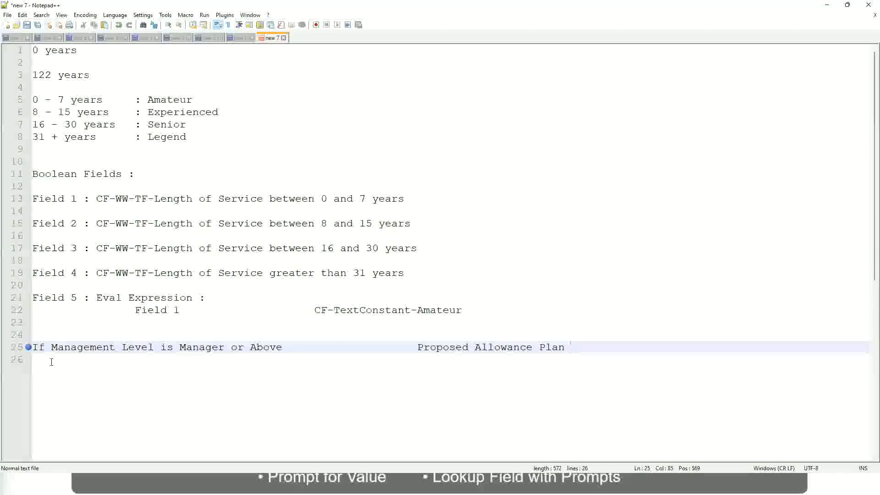
text(: )
text(Car Allowance)
key(Return)
text(If Management Level is)
Remove 'or Above' from the Manager Car Allowance rule
key(Up)
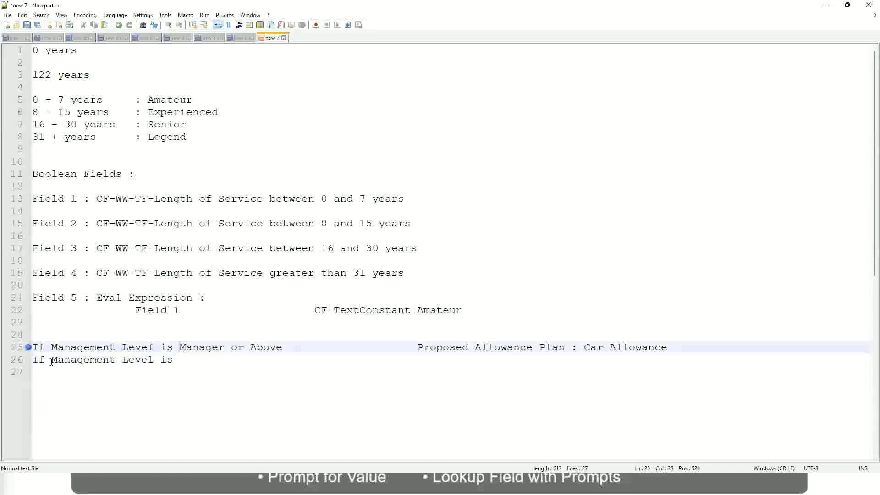
key(Right)
key(Right)
key(Right)
key(Right)
key(shift+Right)
key(shift+Right)
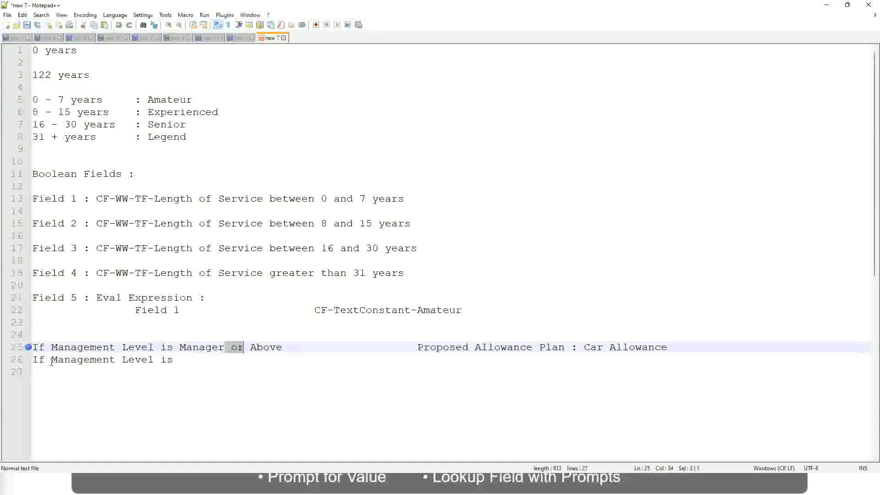
key(shift+Right)
key(shift+Right)
key(shift+Right)
key(BackSpace)
key(BackSpace)
key(Down)
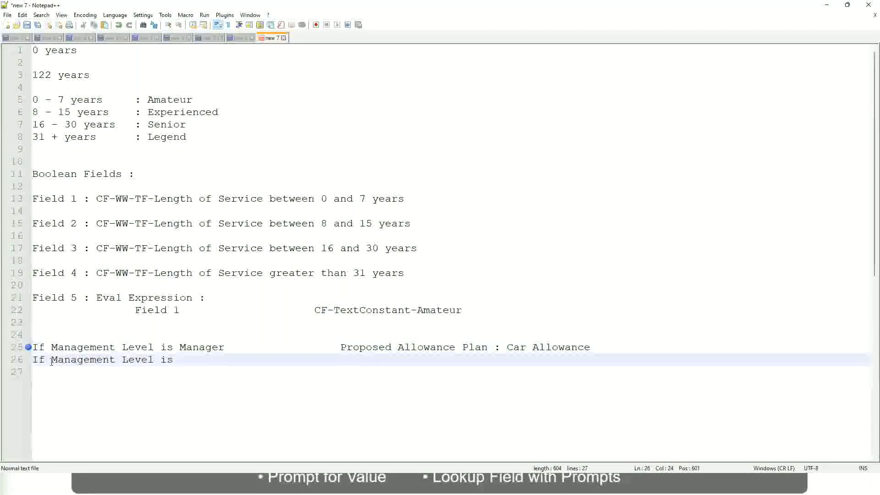
text(Director)
Add aligned rules: Director gets Executive Allowance, CEO gets CEO Allowance
key(Tab)
key(Tab)
key(Tab)
key(Tab)
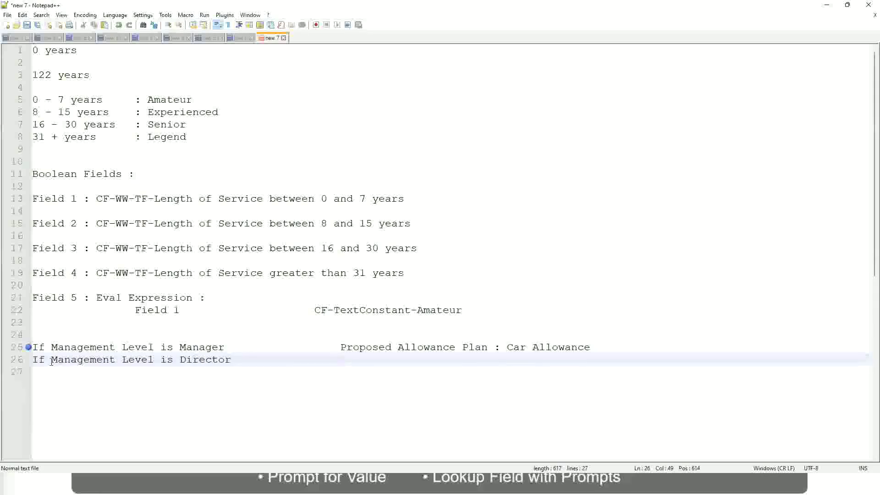
text(Executive Allo)
key(Return)
key(Return)
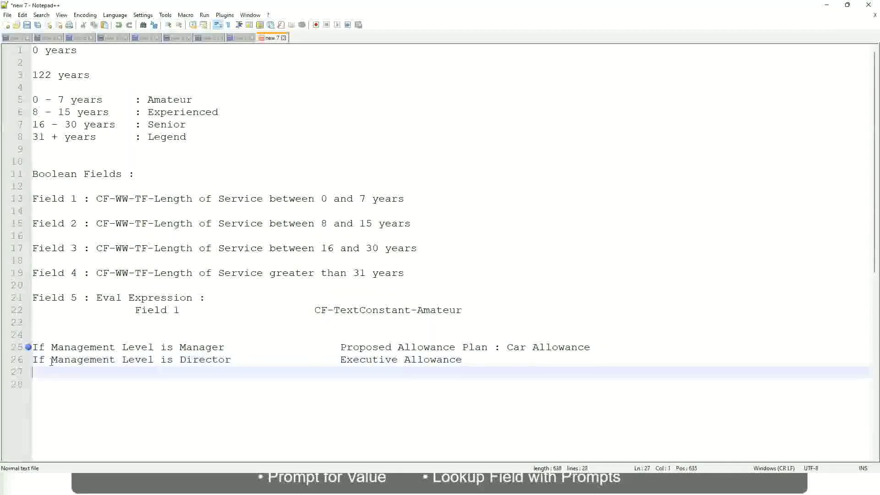
text(If Mana)
key(Return)
text(is)
key(BackSpace)
key(BackSpace)
text(le)
key(BackSpace)
key(BackSpace)
text(Le)
key(Down)
key(Down)
key(Return)
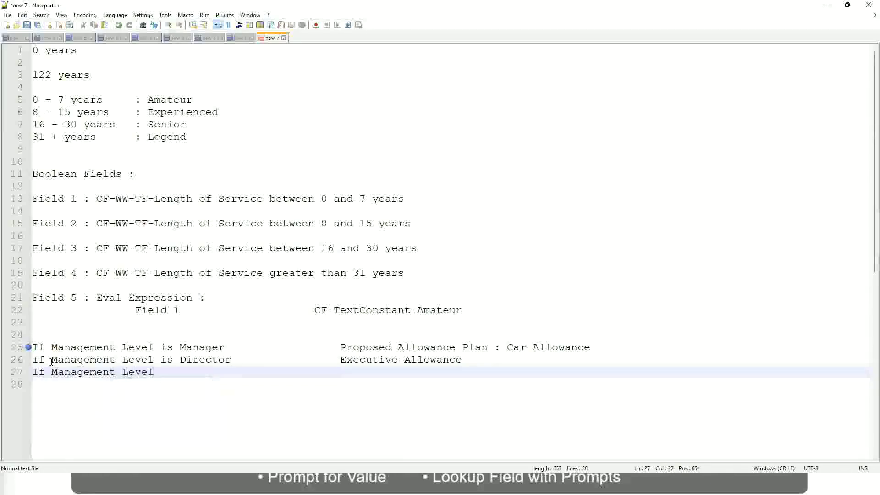
text(is CEO)
key(Tab)
key(Tab)
key(Tab)
key(Tab)
text(CEO)
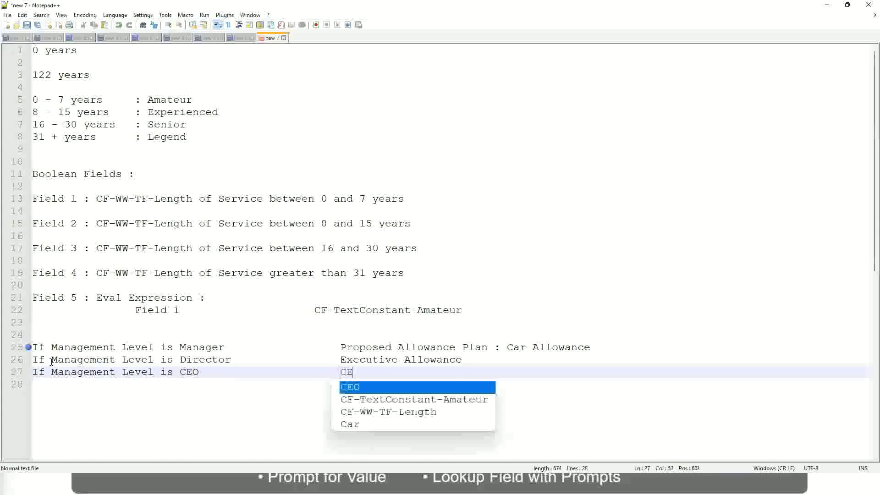
text( Allowance)
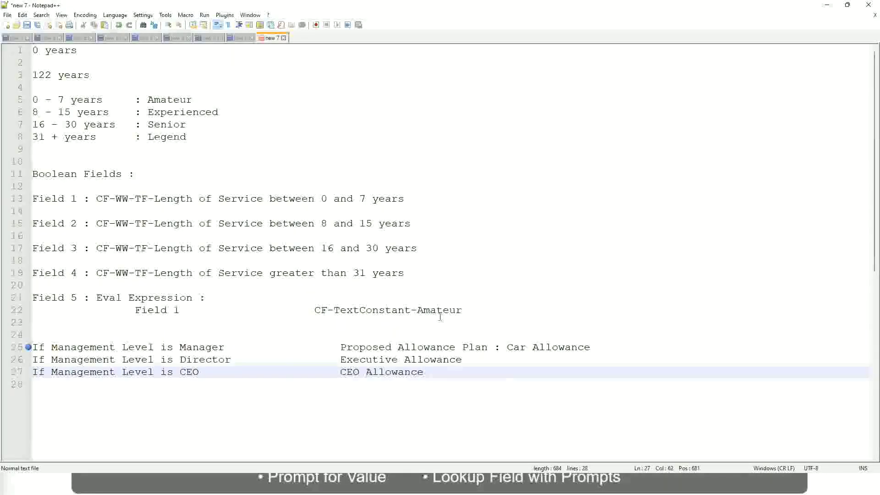
click(507, 348)
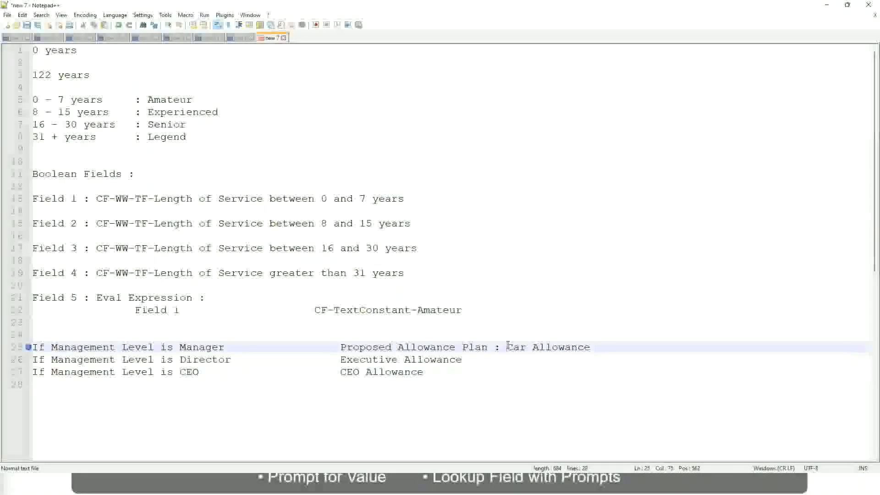
drag(507, 347, 593, 349)
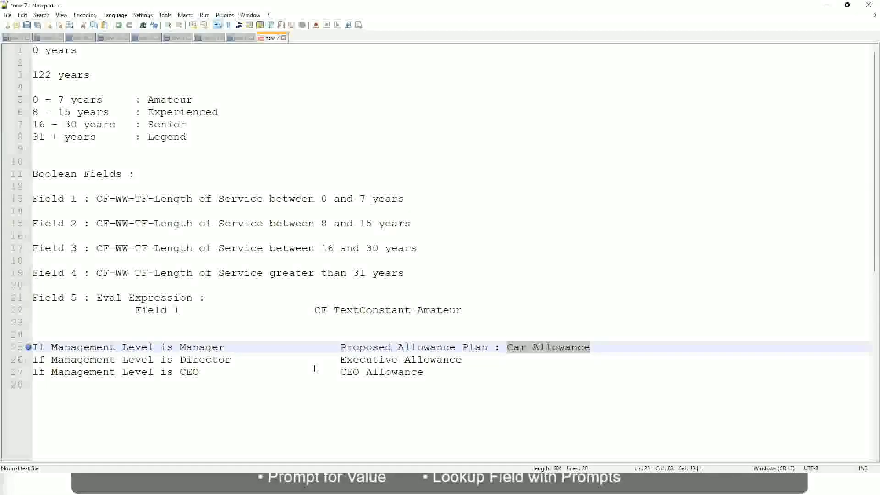
click(411, 347)
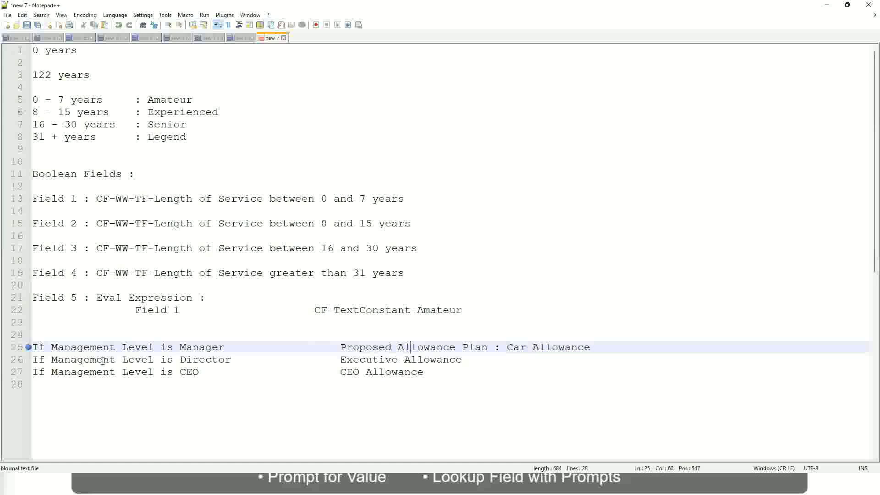
Change the Manager rule's result to 'Name of the Second Line Manager'
click(179, 348)
drag(342, 347, 603, 344)
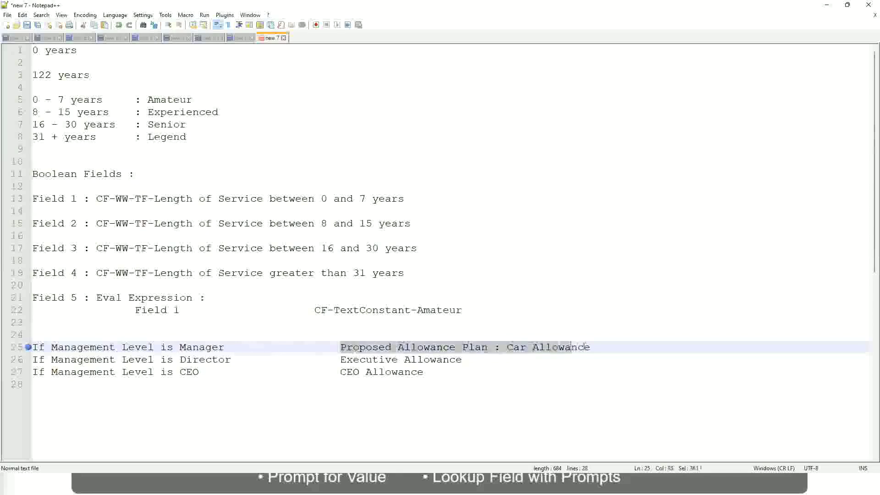
text(Managers)
key(BackSpace)
key(BackSpace)
key(BackSpace)
key(BackSpace)
key(BackSpace)
key(BackSpace)
key(BackSpace)
text(Eirst Line Mana)
key(Down)
key(Return)
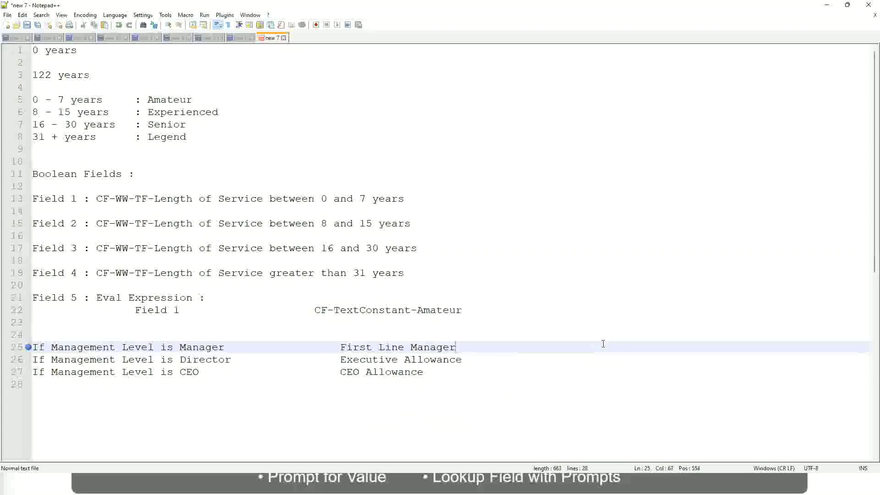
key(Left)
key(Left)
key(Left)
key(Left)
key(Left)
key(Left)
key(Left)
key(Left)
key(Left)
text(Name of the)
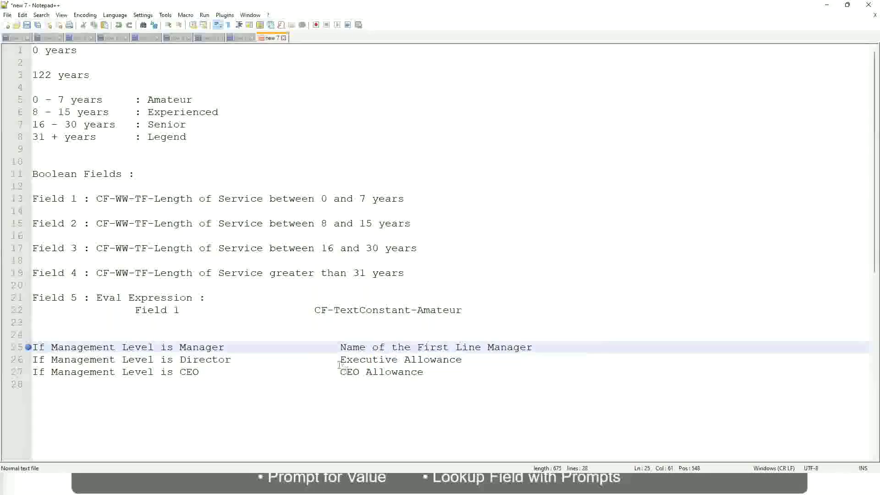
Set the Director result to 'Name of Manager' and the CEO result to 'name of CEO/Himself/Herself'
drag(340, 360, 462, 359)
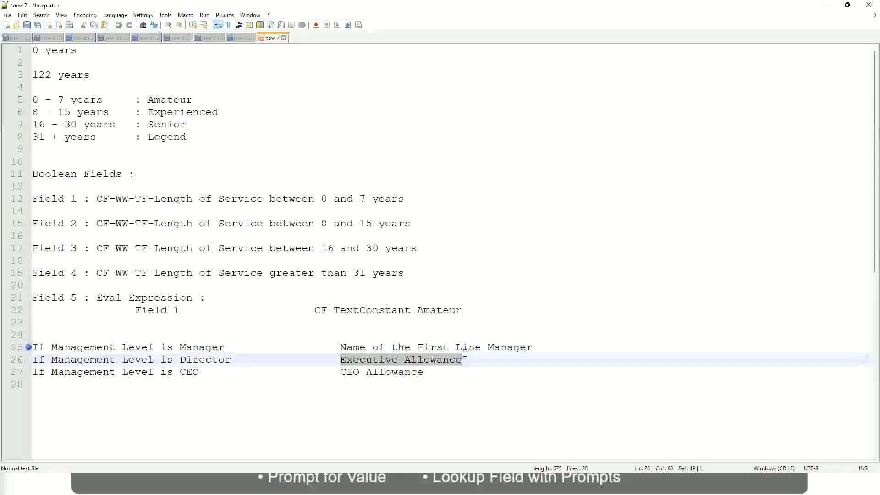
text(Name )
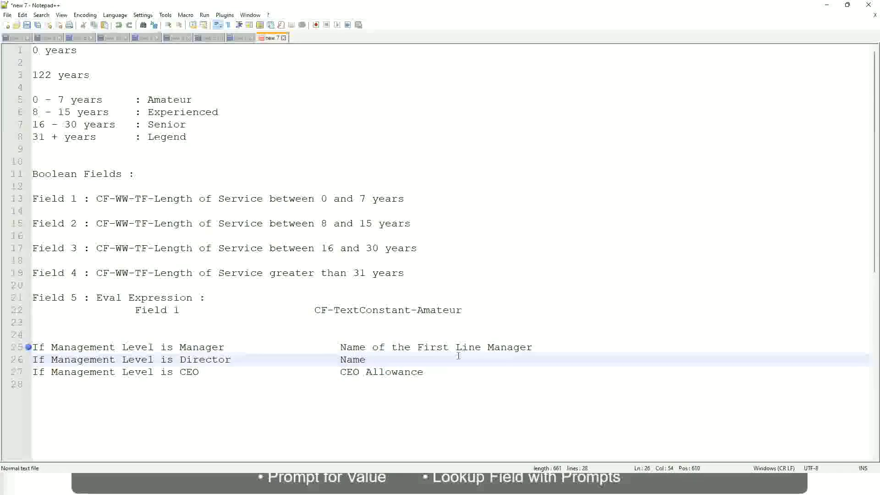
text(of )
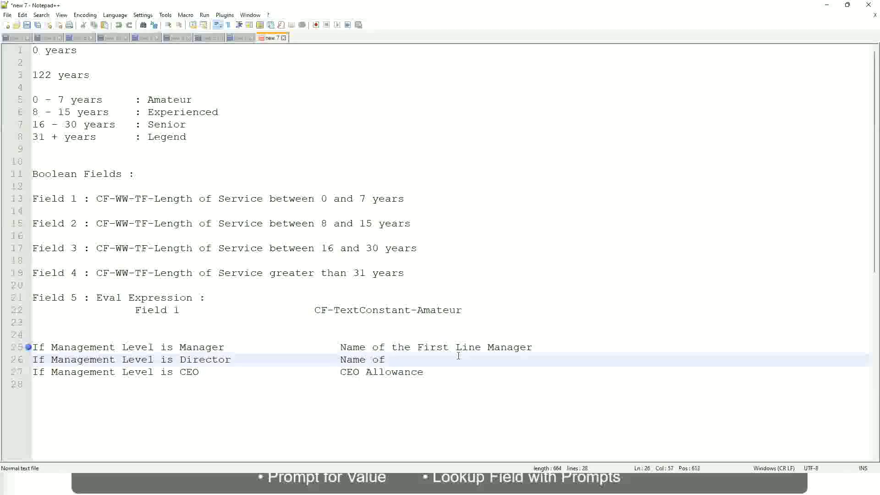
text(First)
key(BackSpace)
key(BackSpace)
key(BackSpace)
key(BackSpace)
key(BackSpace)
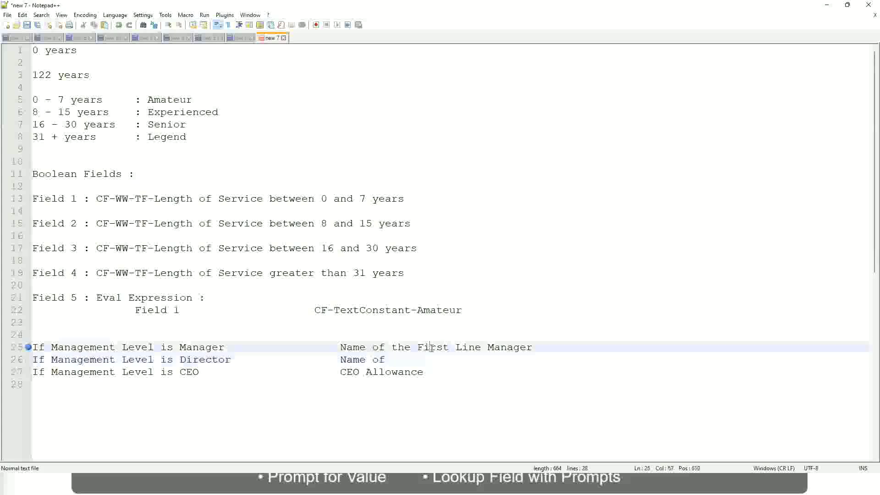
double_click(415, 347)
text(Second)
key(BackSpace)
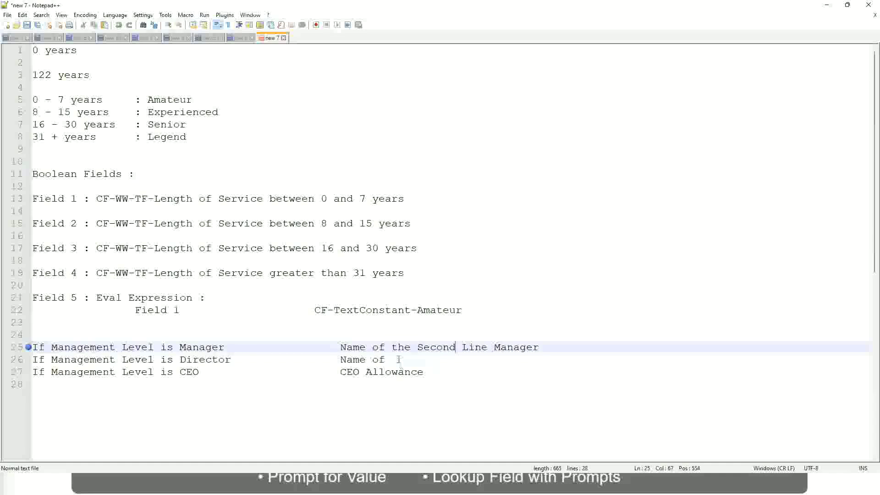
click(399, 359)
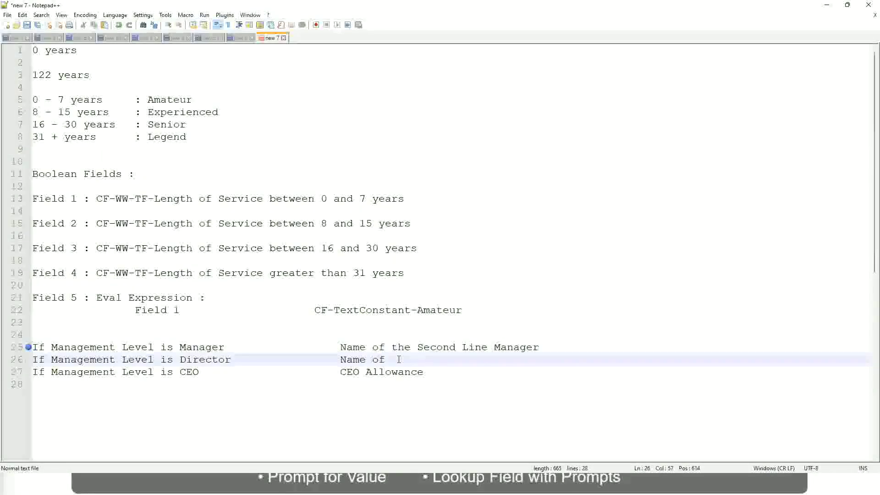
text(Manager)
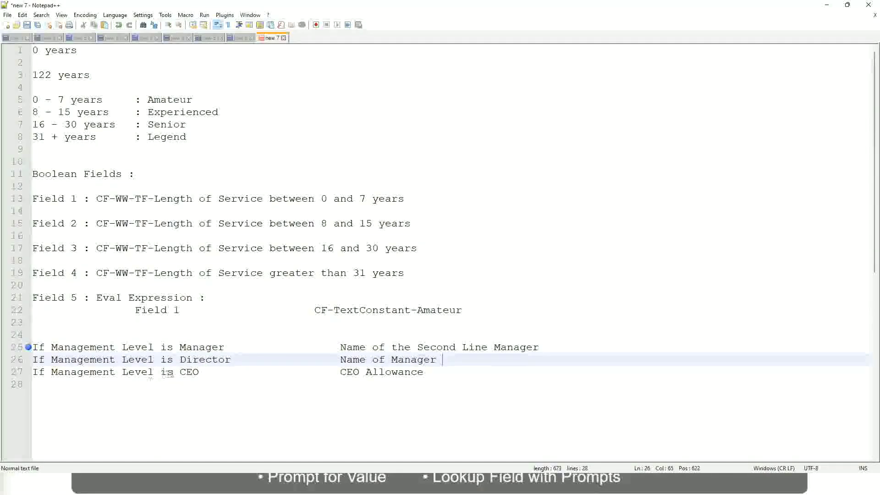
click(186, 372)
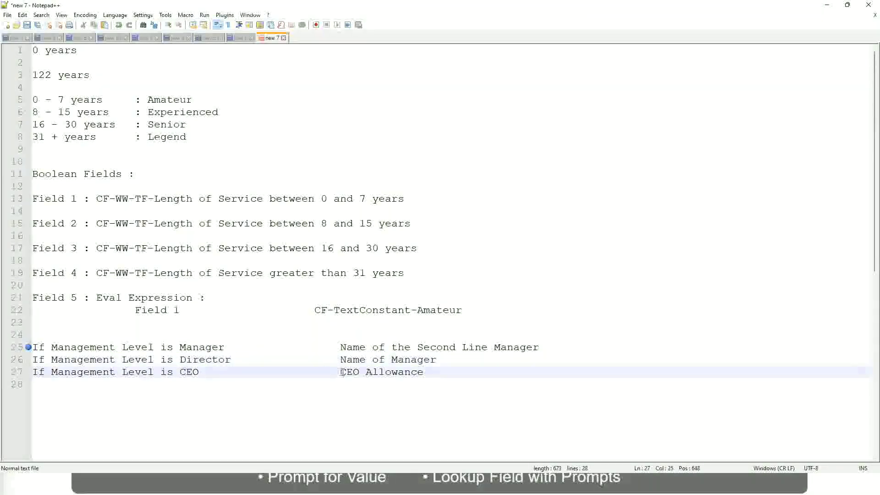
drag(340, 372, 435, 371)
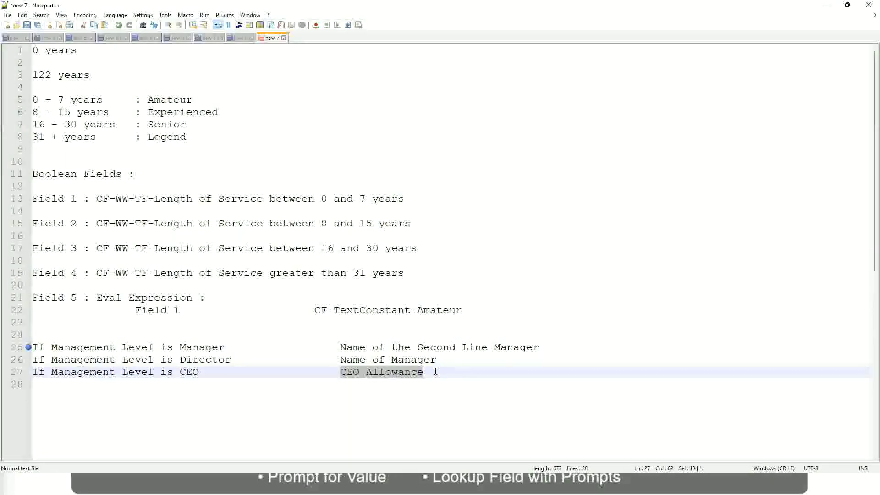
text(name of CEO /Himself/Herself)
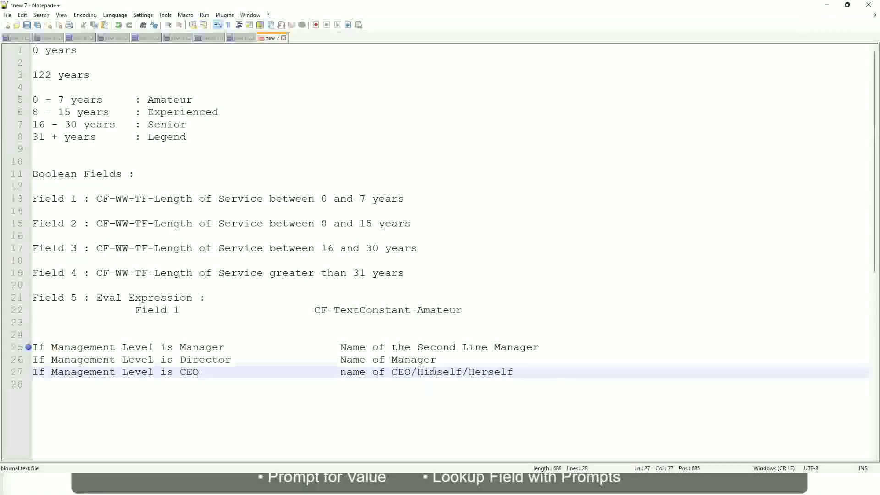
click(321, 372)
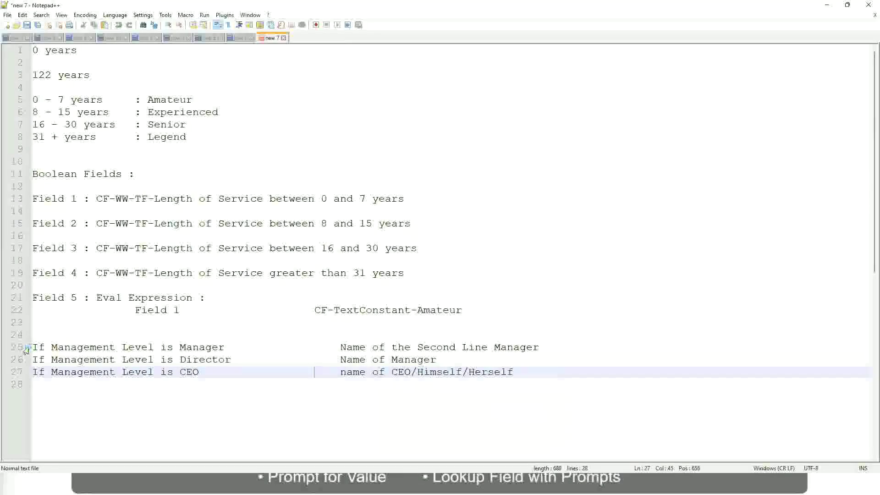
click(96, 347)
click(203, 347)
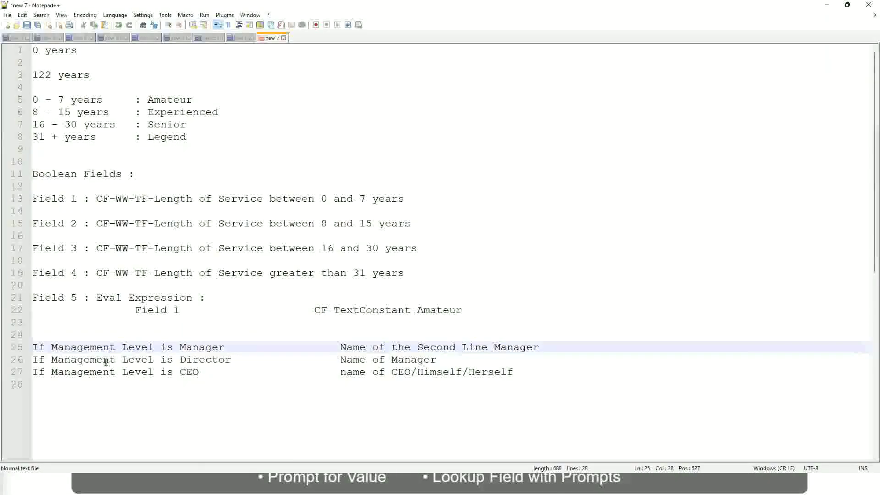
click(180, 360)
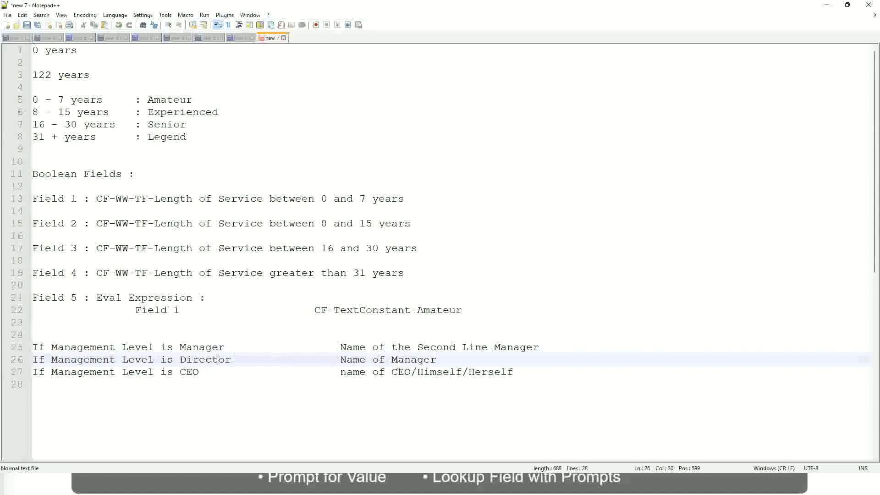
click(437, 360)
click(198, 360)
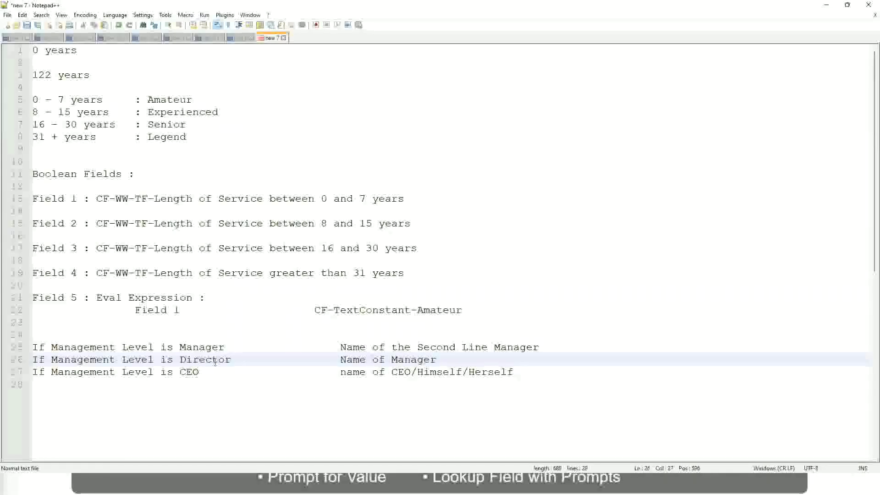
click(190, 373)
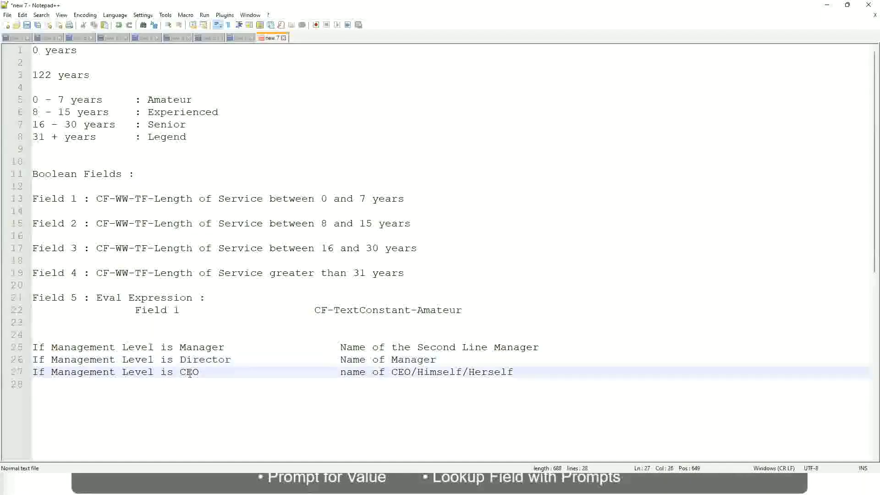
click(410, 374)
click(516, 372)
mouse_move(532, 371)
mouse_down()
mouse_move(172, 344)
mouse_move(32, 347)
mouse_up()
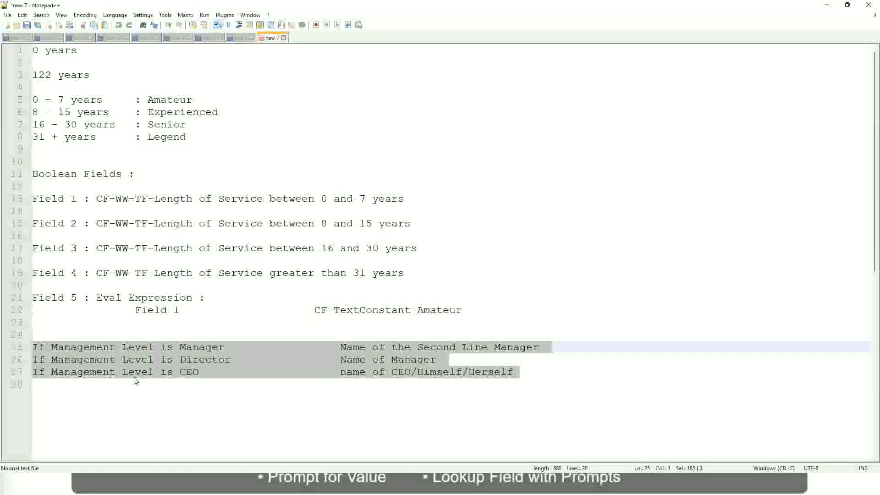
click(371, 347)
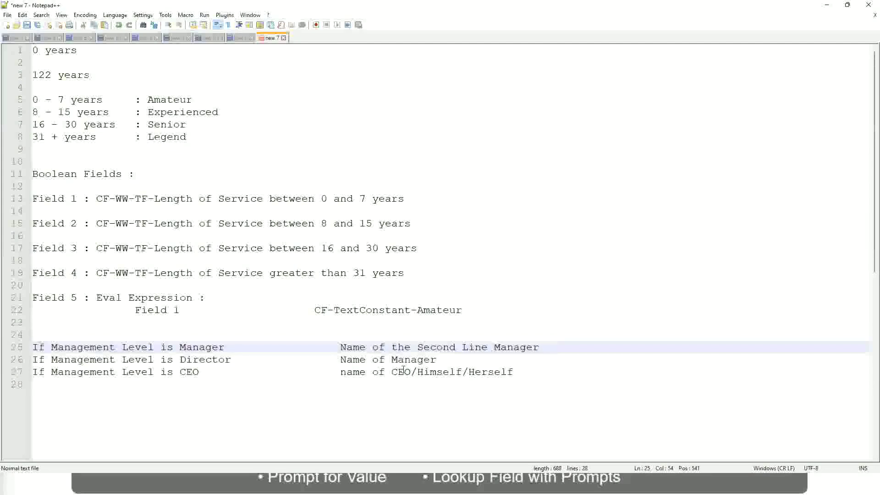
drag(340, 347, 540, 347)
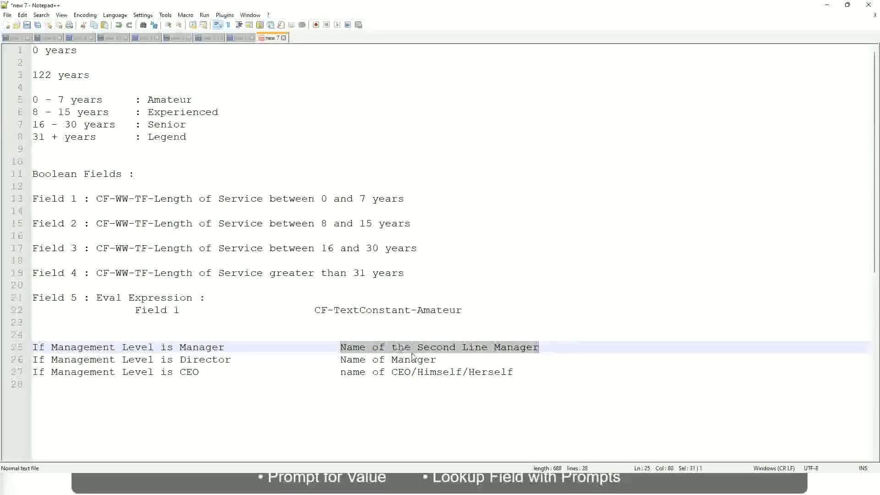
key(Right)
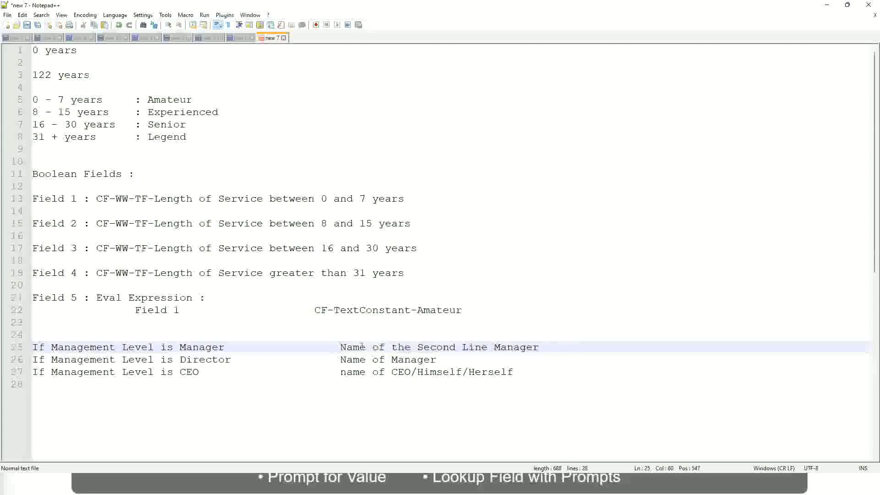
drag(339, 346, 541, 345)
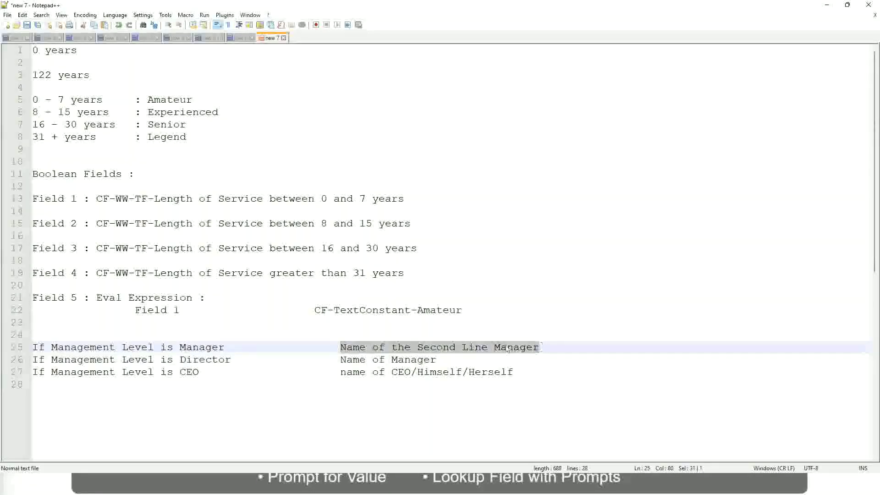
click(452, 349)
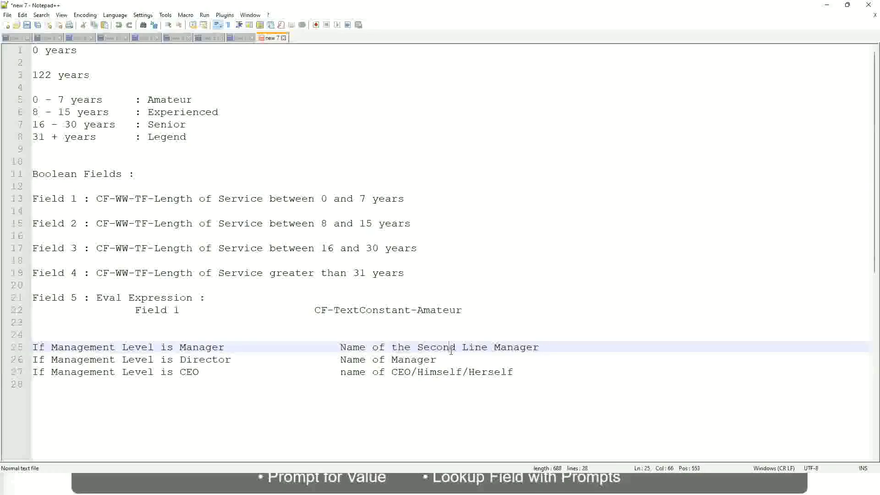
click(229, 348)
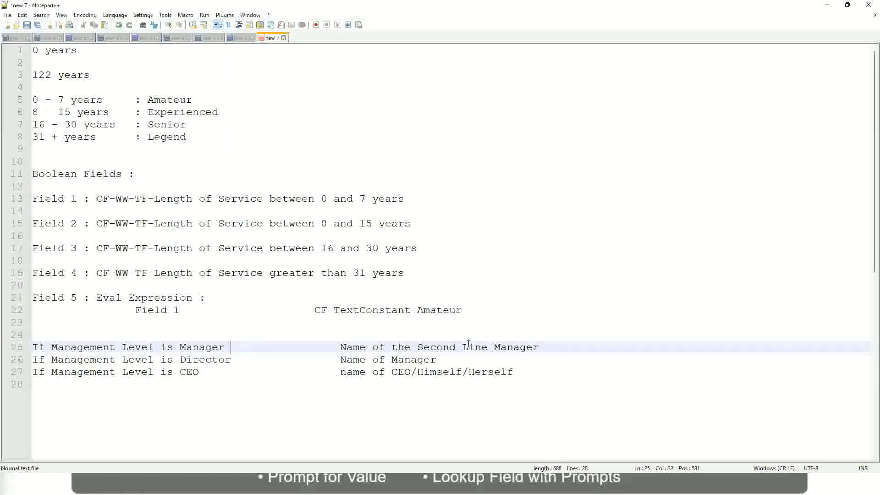
click(451, 347)
drag(481, 346, 487, 347)
click(547, 347)
click(520, 347)
double_click(175, 100)
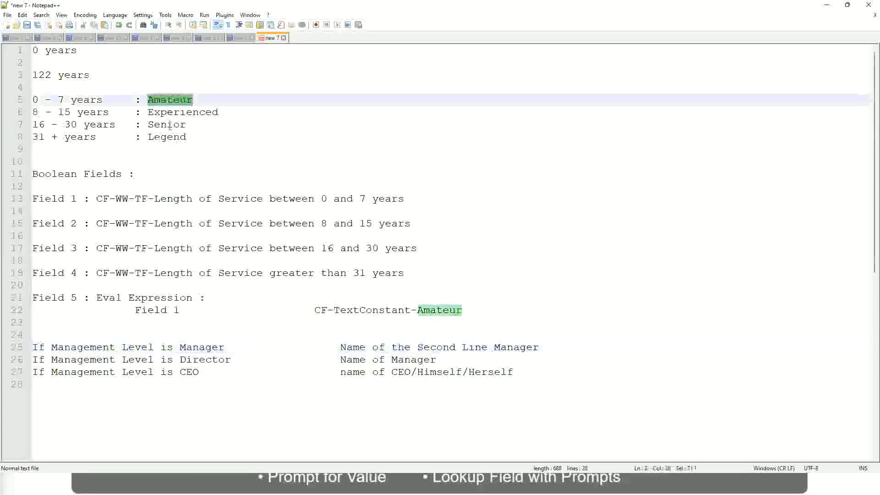
double_click(169, 112)
double_click(169, 137)
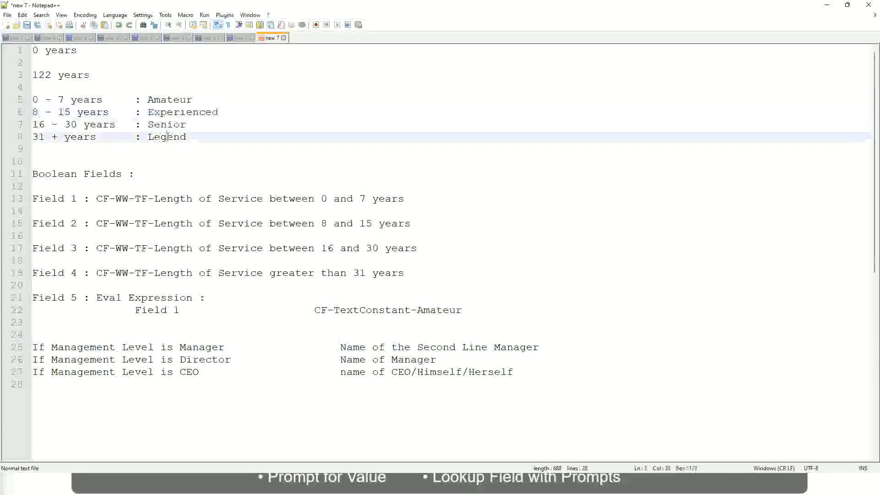
click(202, 131)
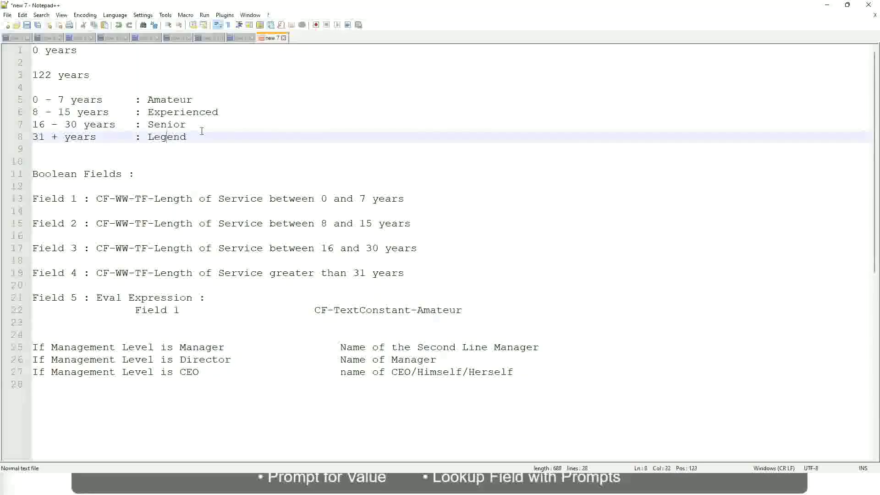
click(449, 372)
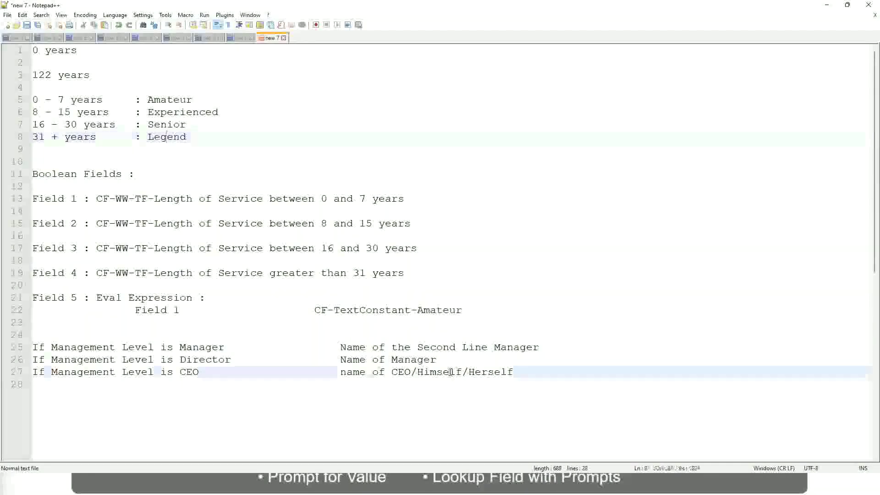
click(422, 348)
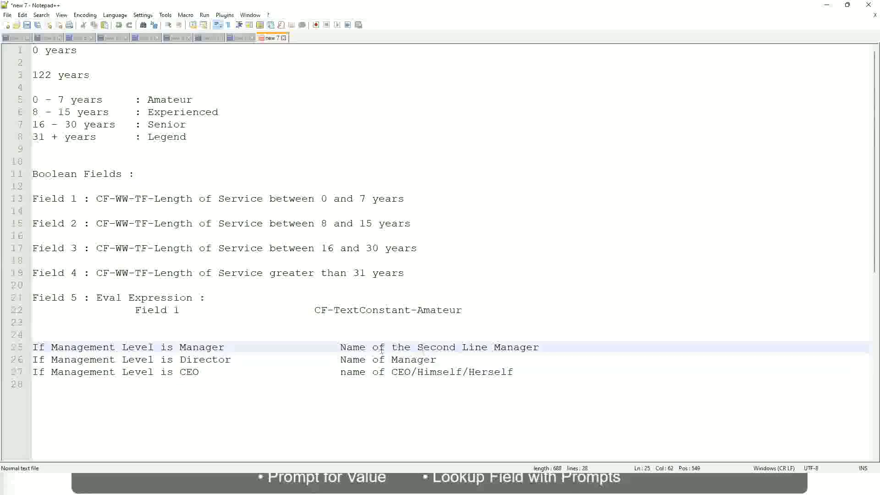
click(240, 360)
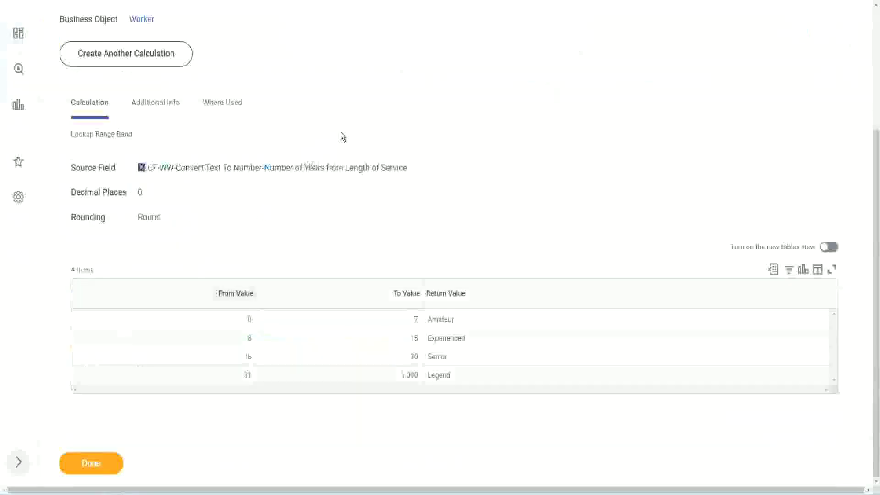
Copy the lookup range band calculation's Source Field text and close the calculation with Done
right_click(516, 86)
click(541, 133)
click(84, 468)
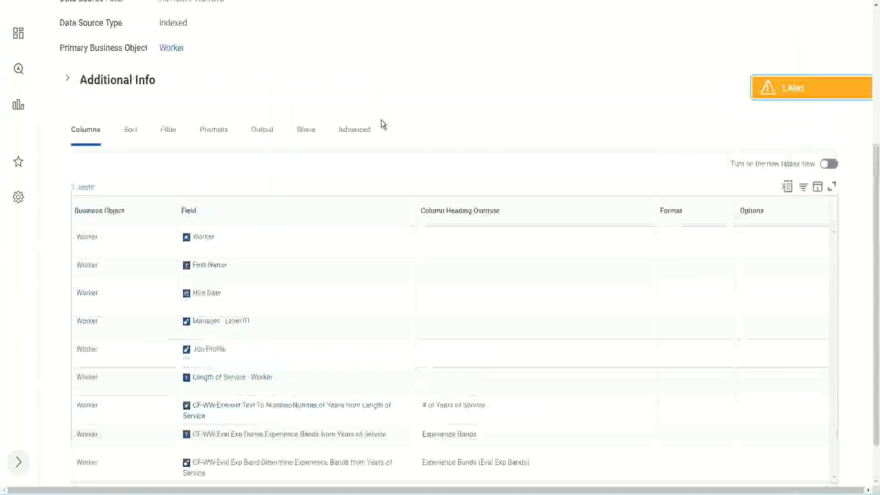
scroll(382, 123, up, 3)
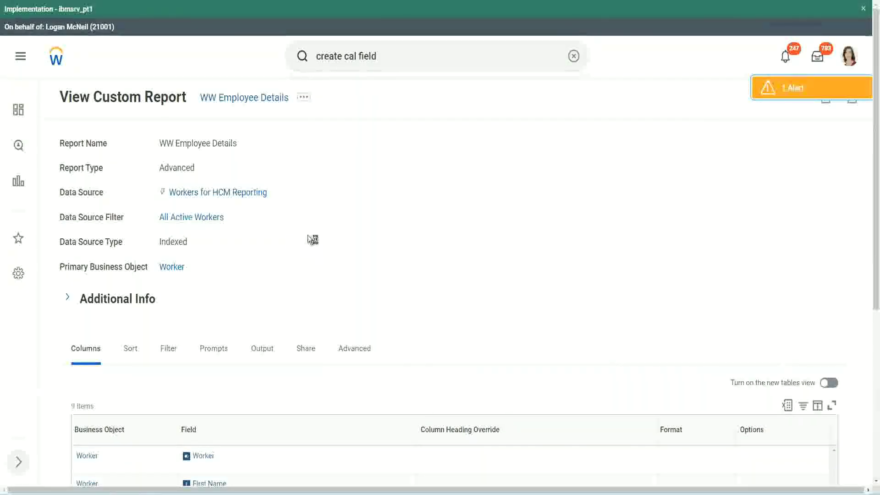
scroll(335, 238, down, 5)
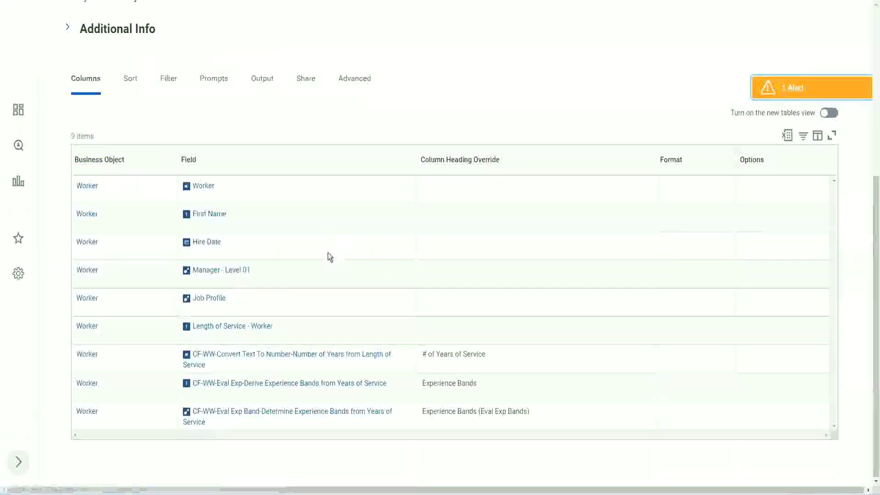
scroll(329, 256, down, 4)
scroll(115, 324, down, 2)
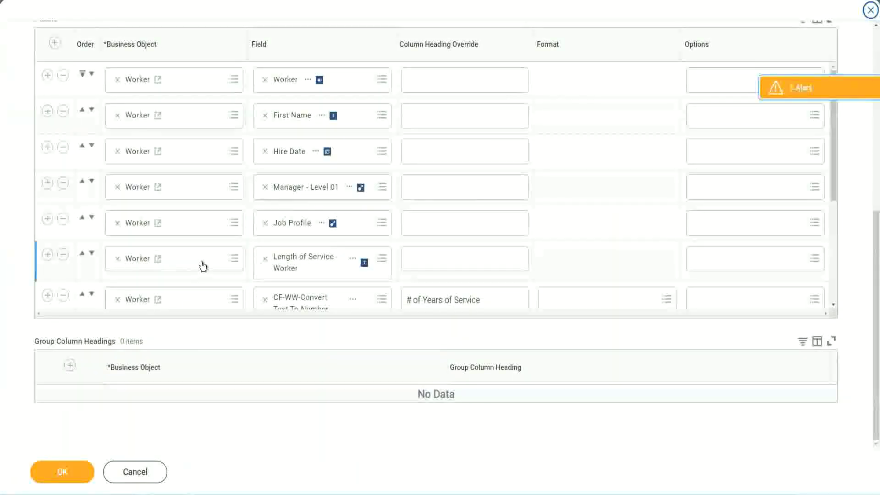
scroll(114, 278, down, 3)
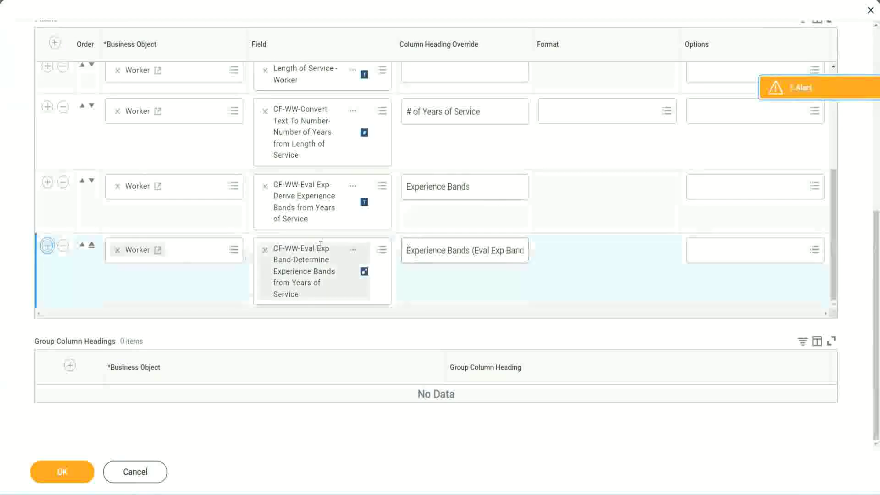
Add a column with the pasted LRB field, headed 'Experience Bands (LRB)', and confirm with OK
click(299, 292)
key(ctrl+v)
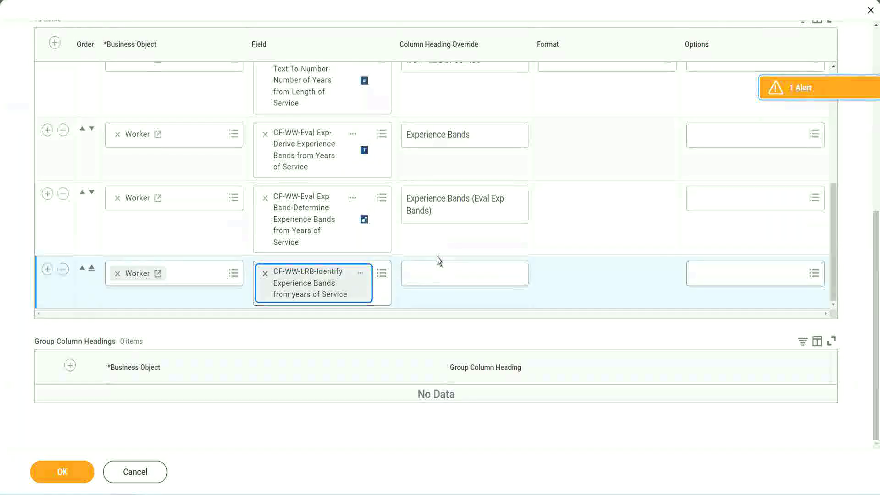
click(439, 267)
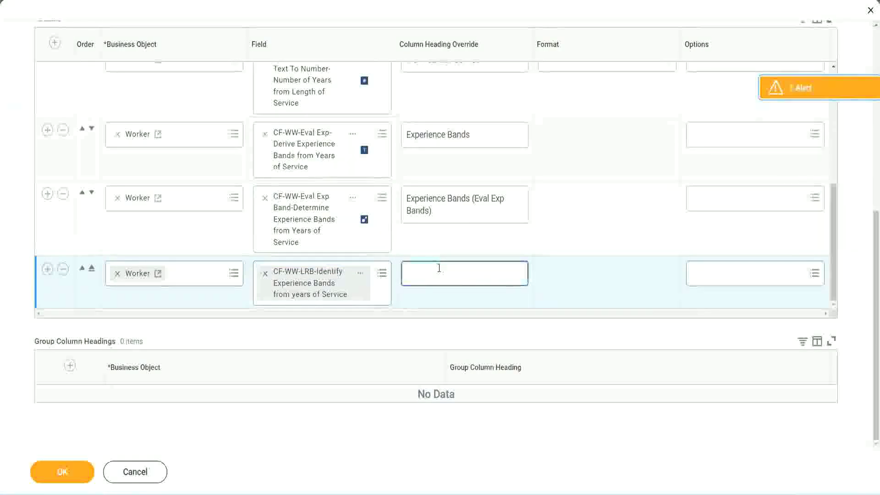
text(Ex)
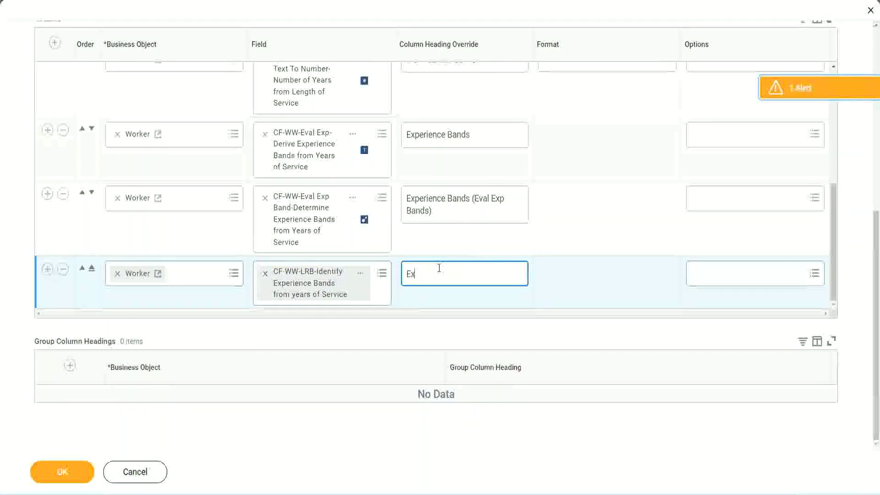
text(perienc)
key(BackSpace)
key(BackSpace)
key(BackSpace)
text(ience Bands )
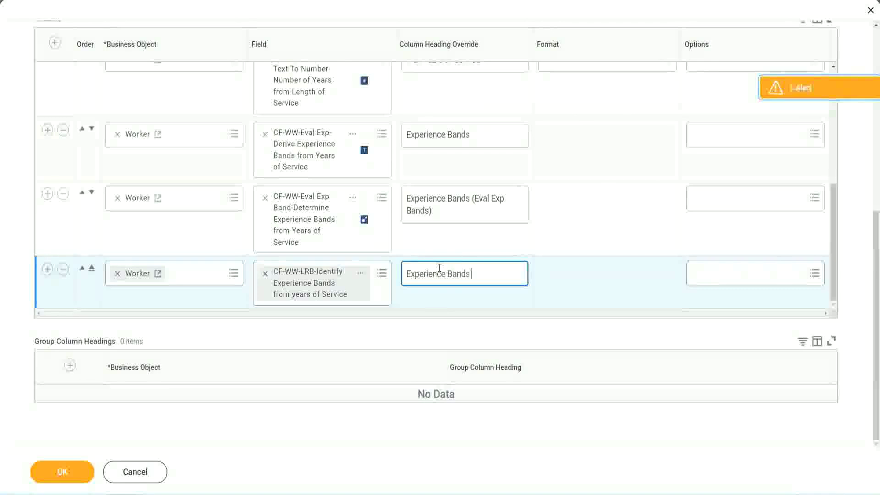
text((LRB))
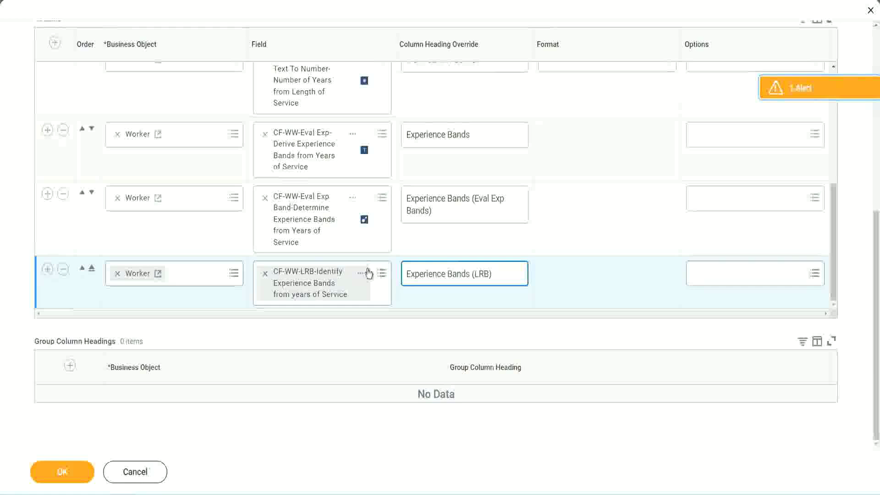
click(78, 481)
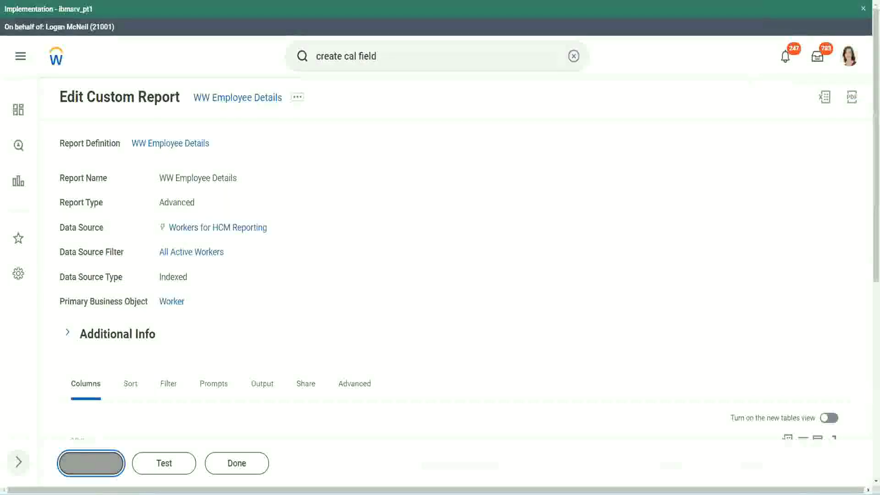
Run WW Employee Details and check the Experience Bands (LRB) column shows values like Senior
click(91, 463)
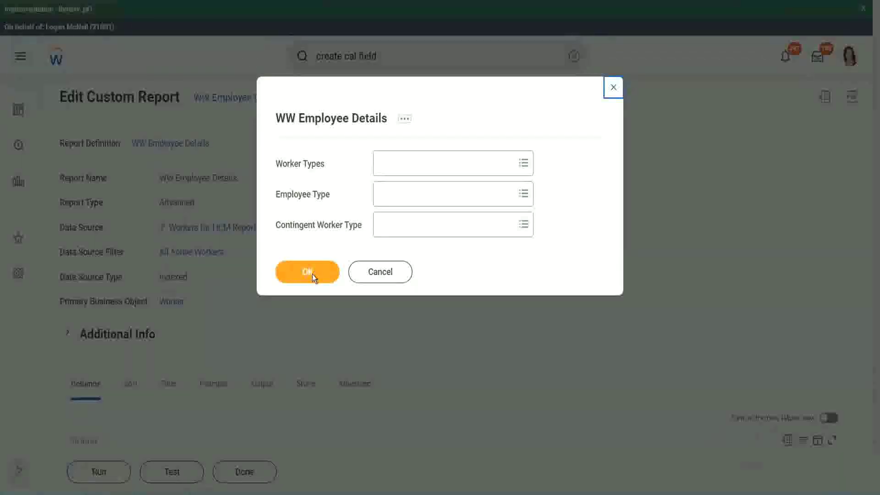
click(312, 274)
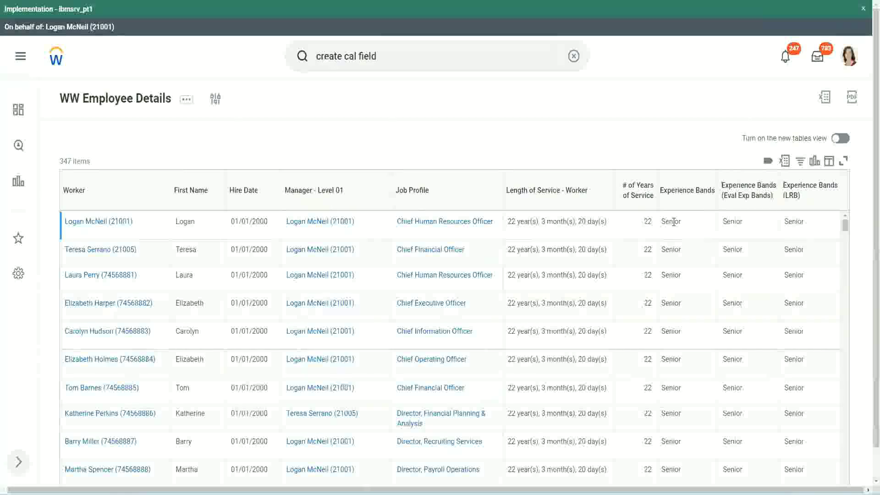
double_click(670, 222)
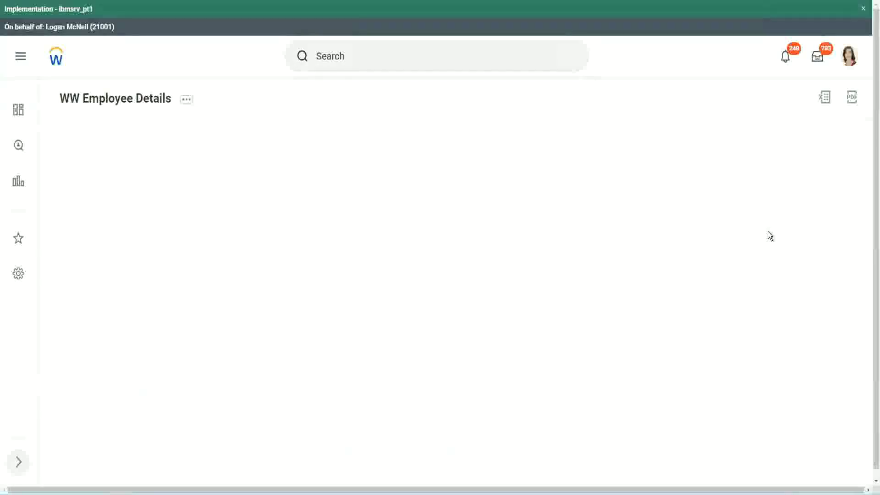
scroll(733, 285, down, 5)
scroll(730, 295, down, 5)
scroll(728, 310, down, 3)
scroll(728, 310, down, 2)
scroll(728, 310, down, 3)
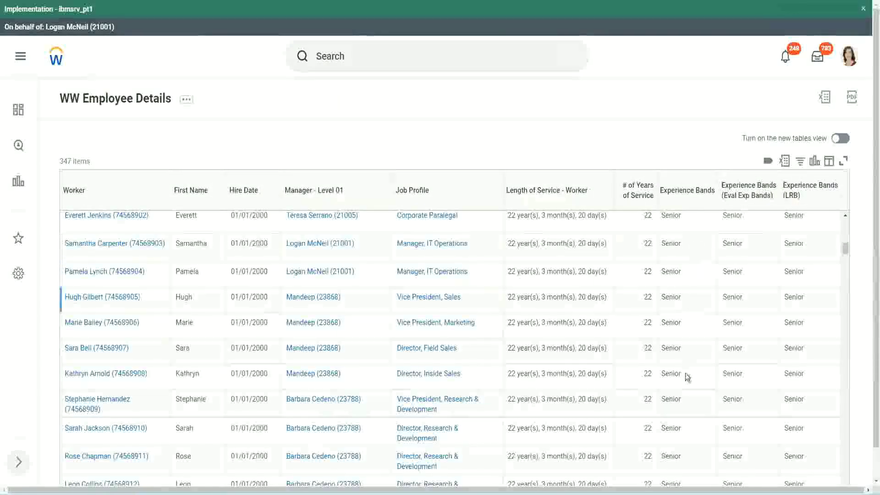
scroll(688, 375, down, 3)
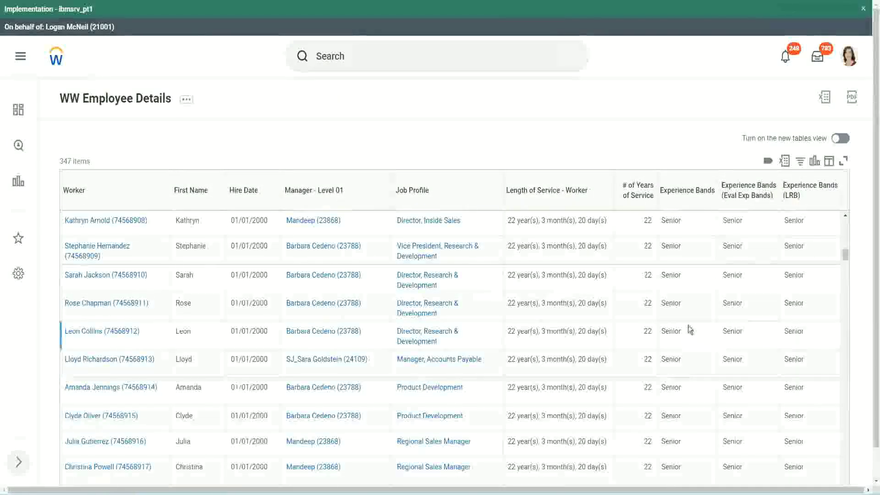
scroll(689, 329, down, 1)
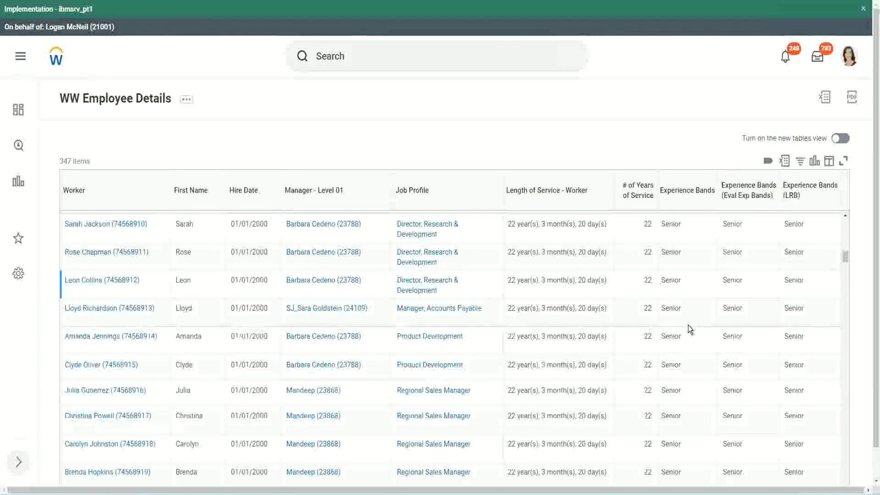